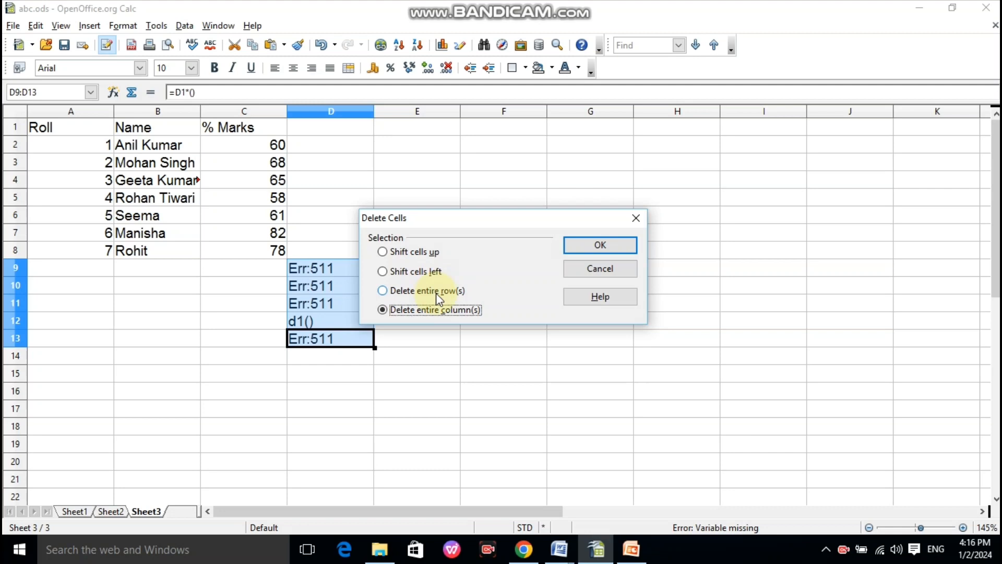
# - Delete the entire column containing the selected cells D9:D13 on Sheet3
pyautogui.click(597, 248)
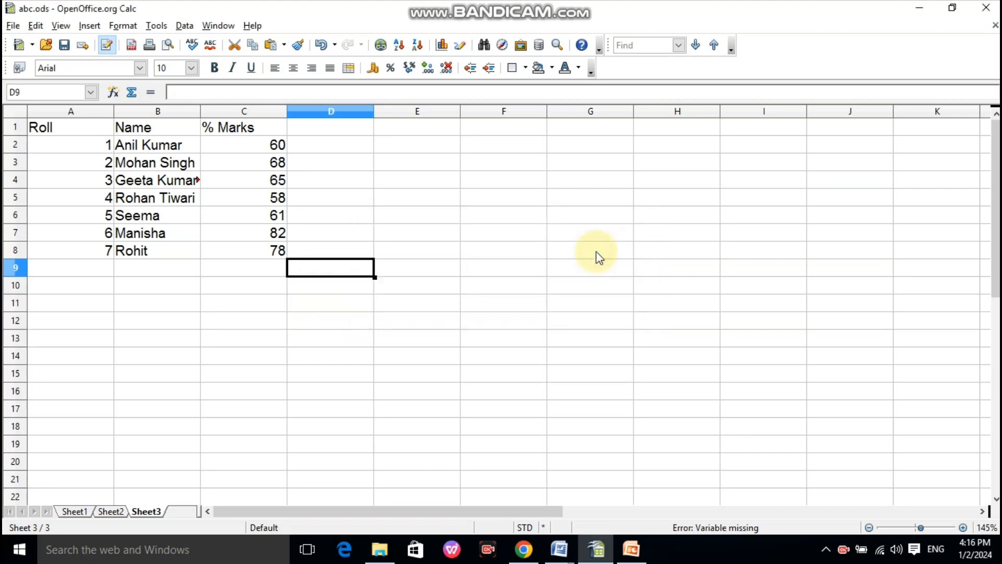
# - Start recording a macro on Sheet1
pyautogui.click(75, 512)
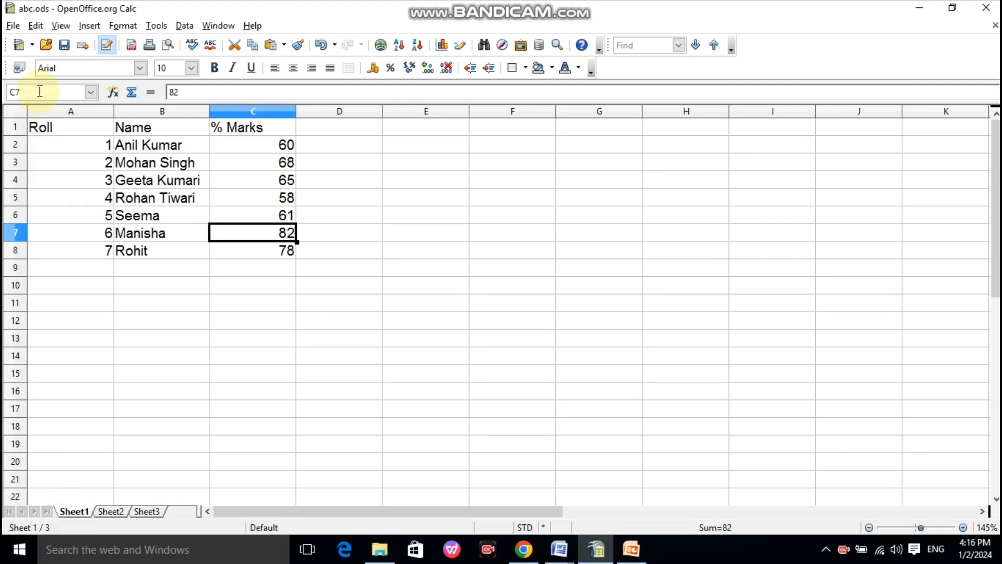
pyautogui.click(161, 27)
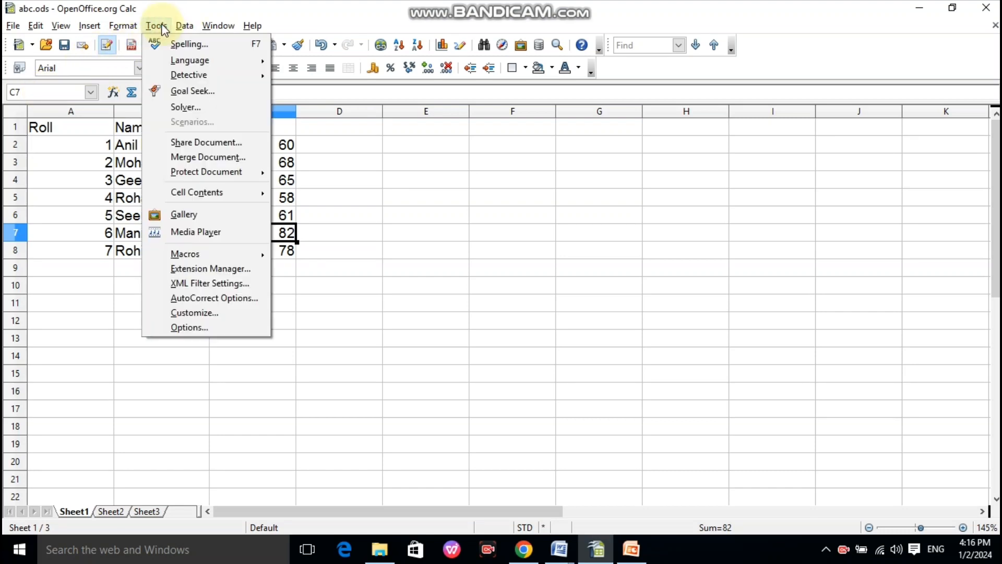
pyautogui.moveTo(211, 254)
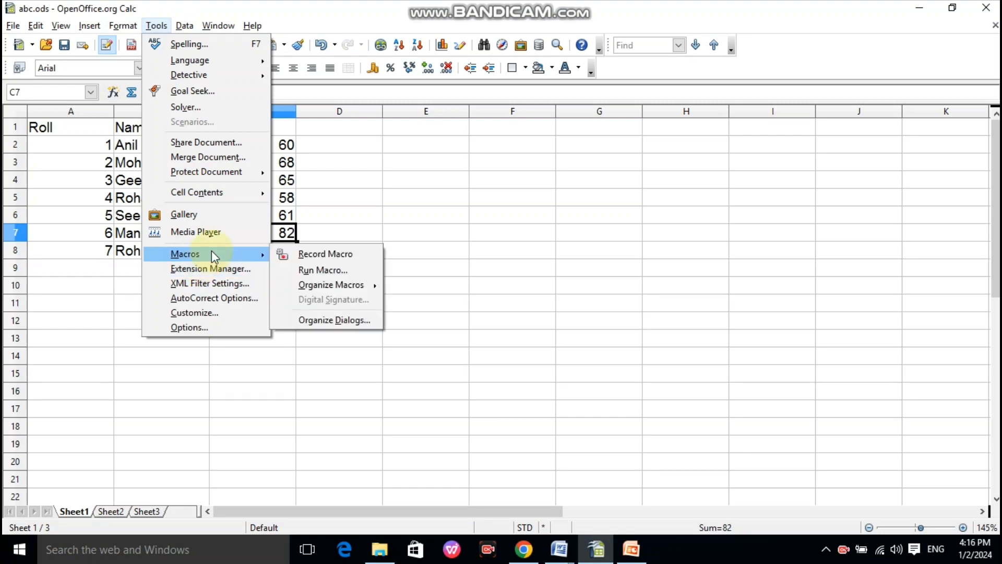
pyautogui.click(323, 254)
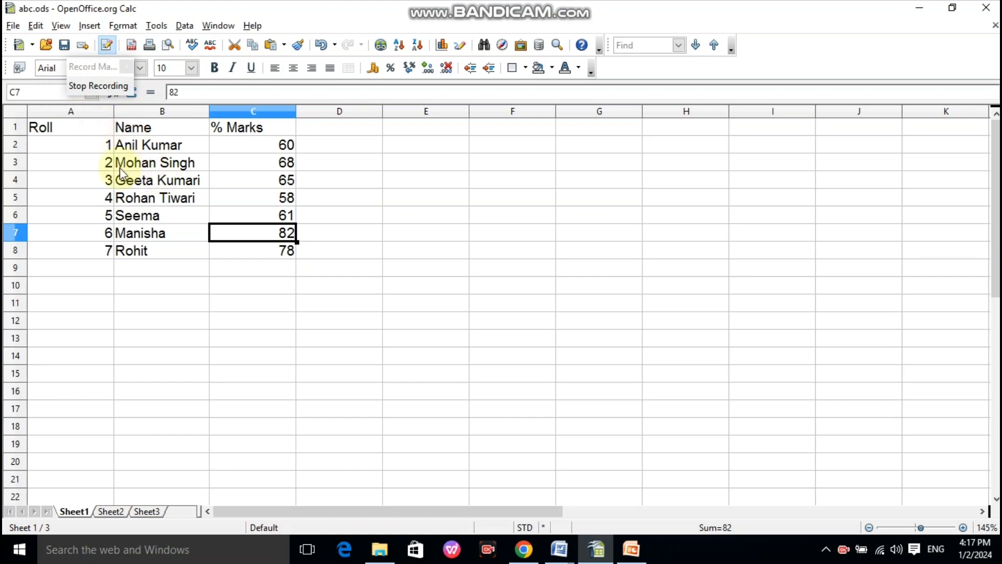
# - Fill the header cells A1:C1 with a yellow background
pyautogui.moveTo(49, 135); pyautogui.dragTo(230, 131)
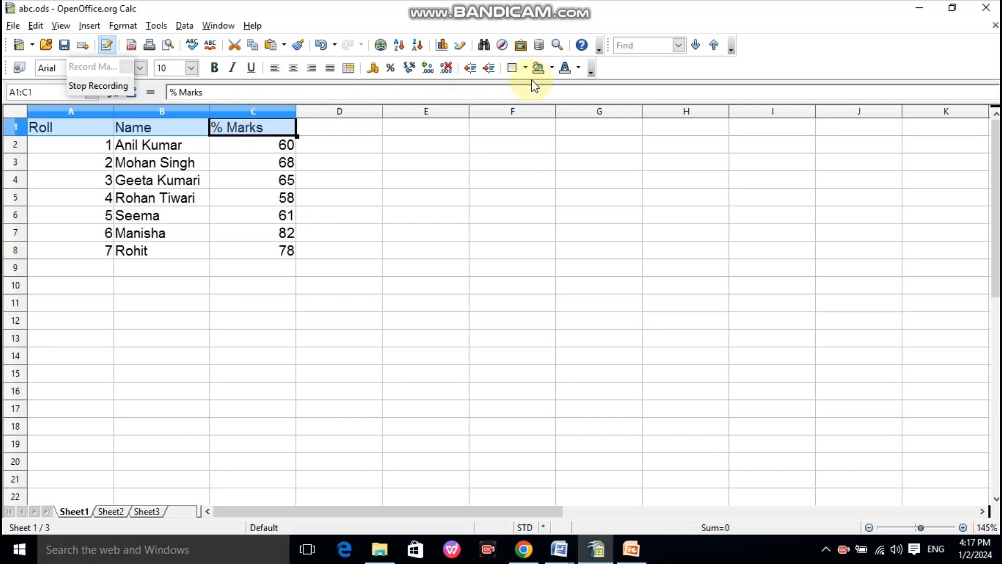
pyautogui.click(551, 69)
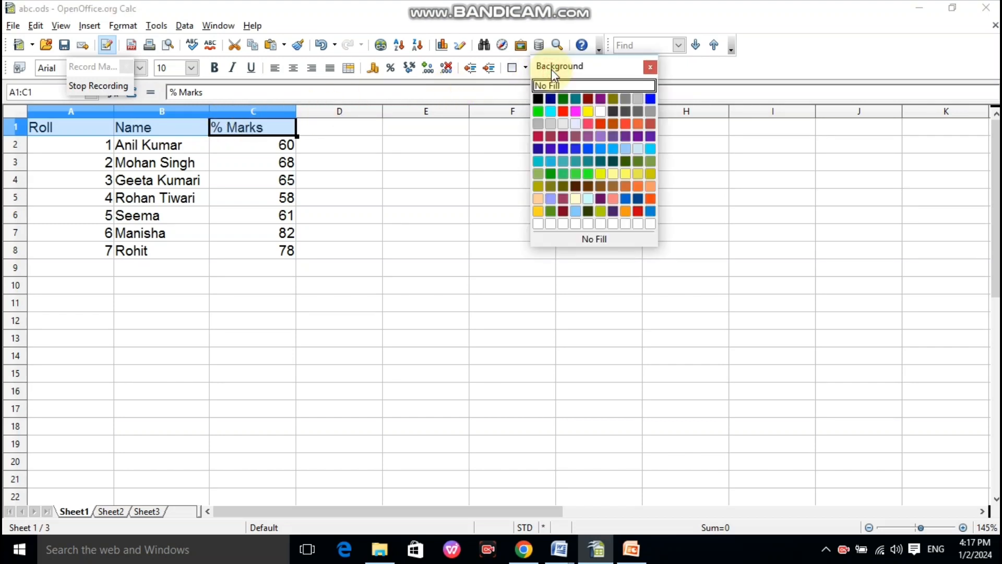
pyautogui.click(587, 111)
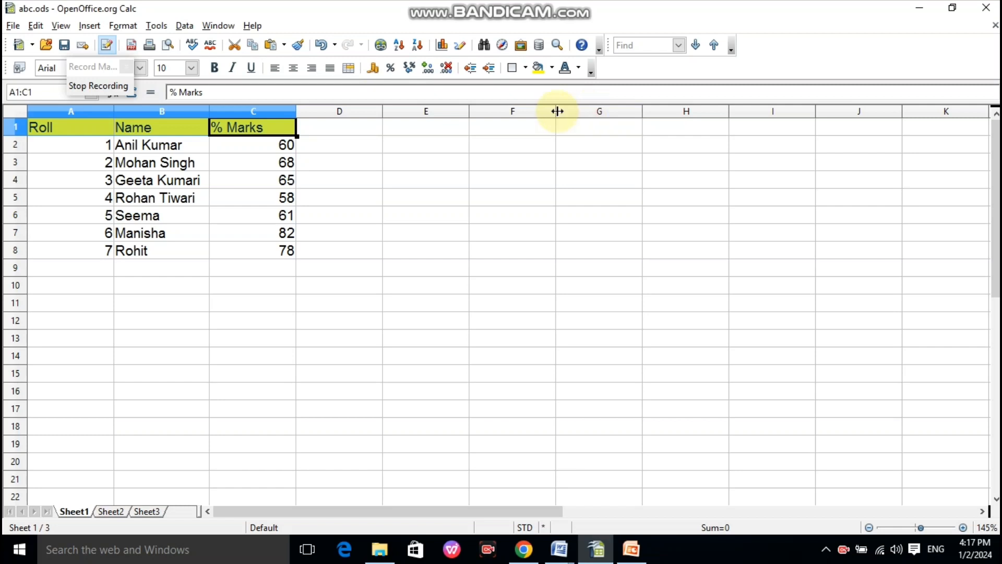
# - Make the data cells A2:C8 italic and set their font color to cyan
pyautogui.moveTo(84, 152); pyautogui.dragTo(267, 252)
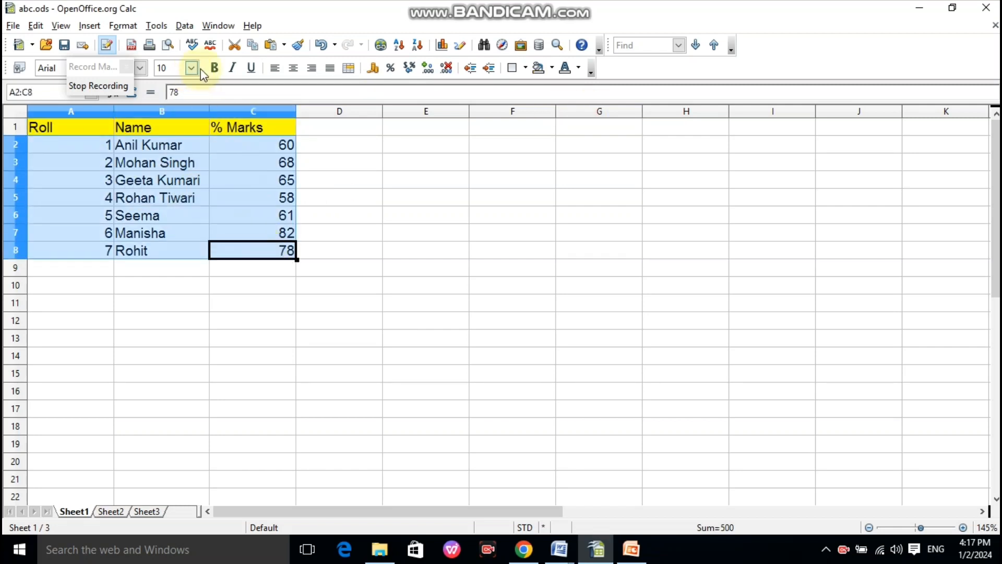
pyautogui.click(234, 70)
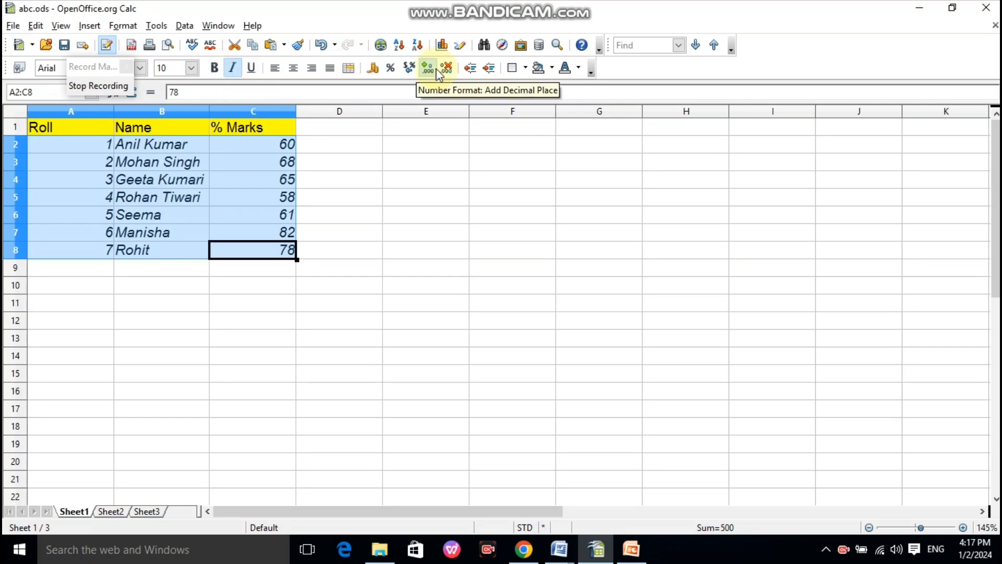
pyautogui.click(582, 69)
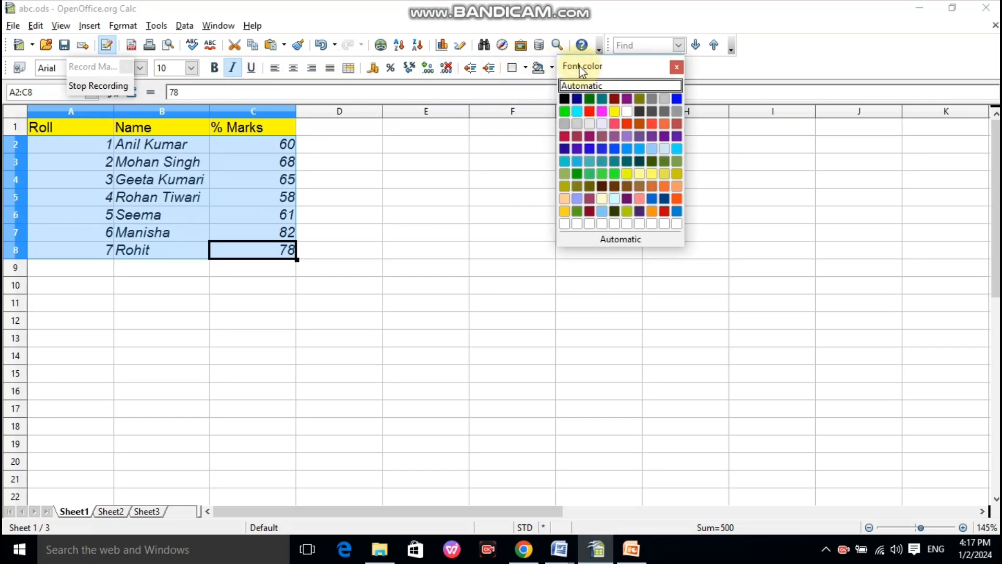
pyautogui.click(577, 111)
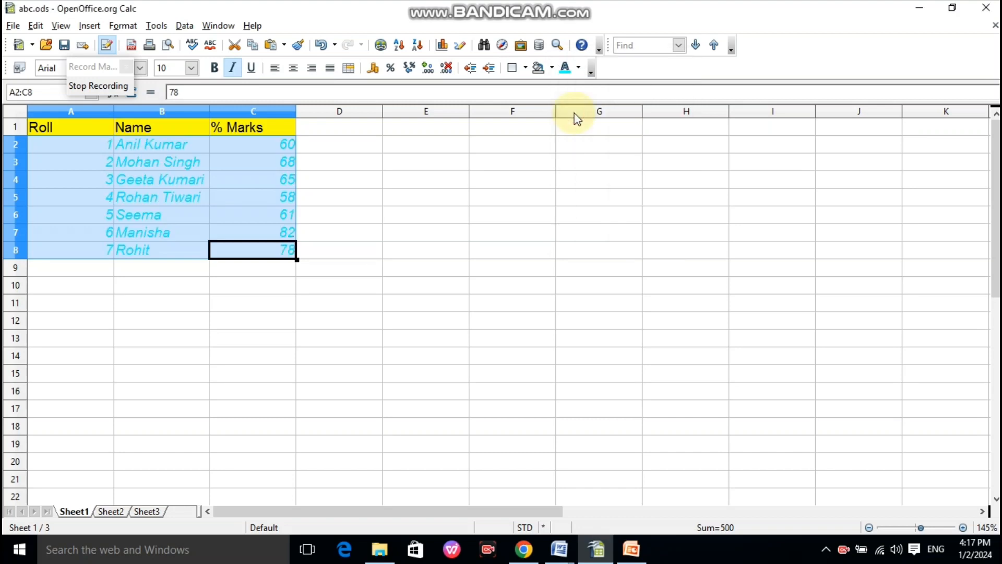
pyautogui.click(308, 214)
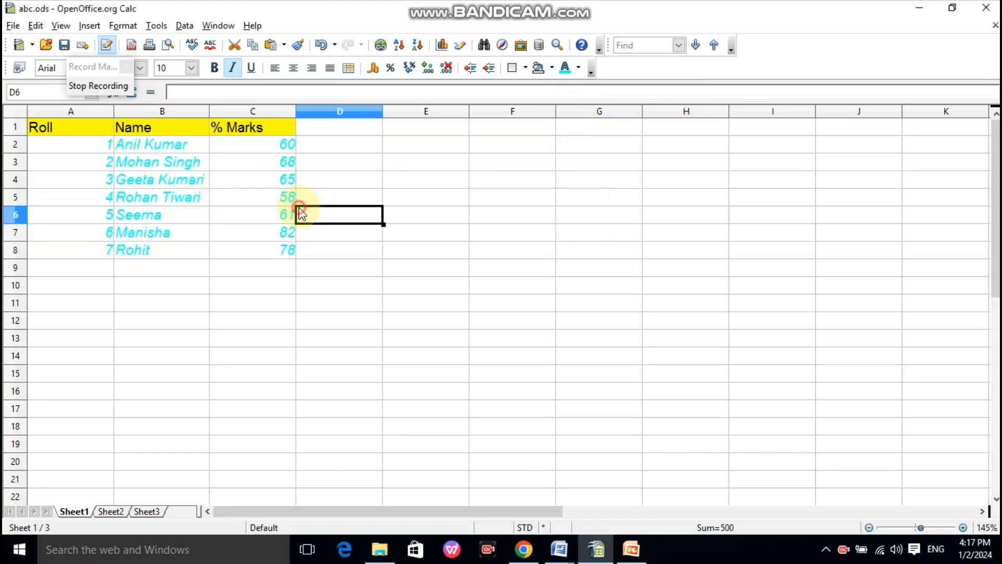
# - Fill the data cells A2:C8 with a red background and deselect them
pyautogui.moveTo(72, 147); pyautogui.dragTo(264, 253)
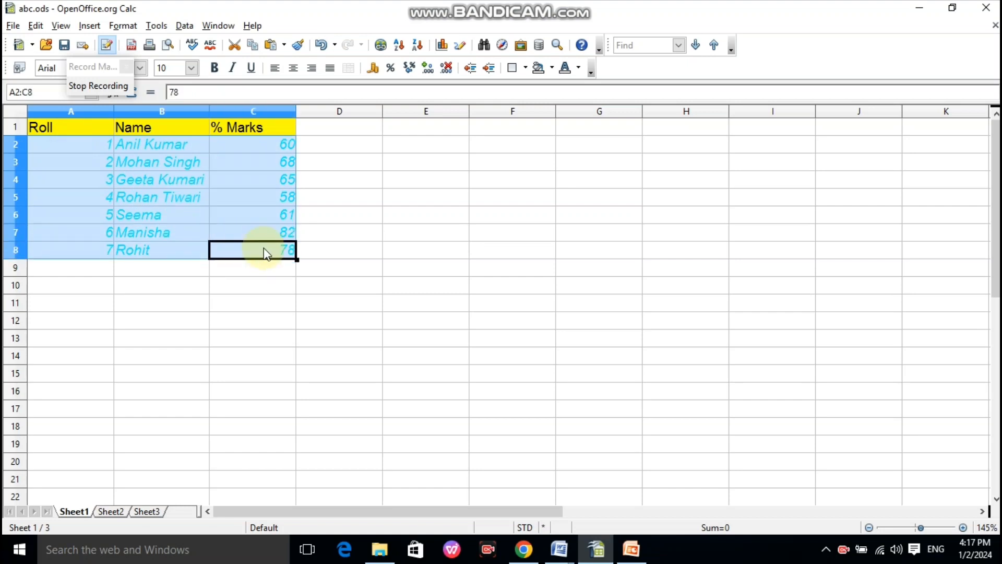
pyautogui.click(549, 69)
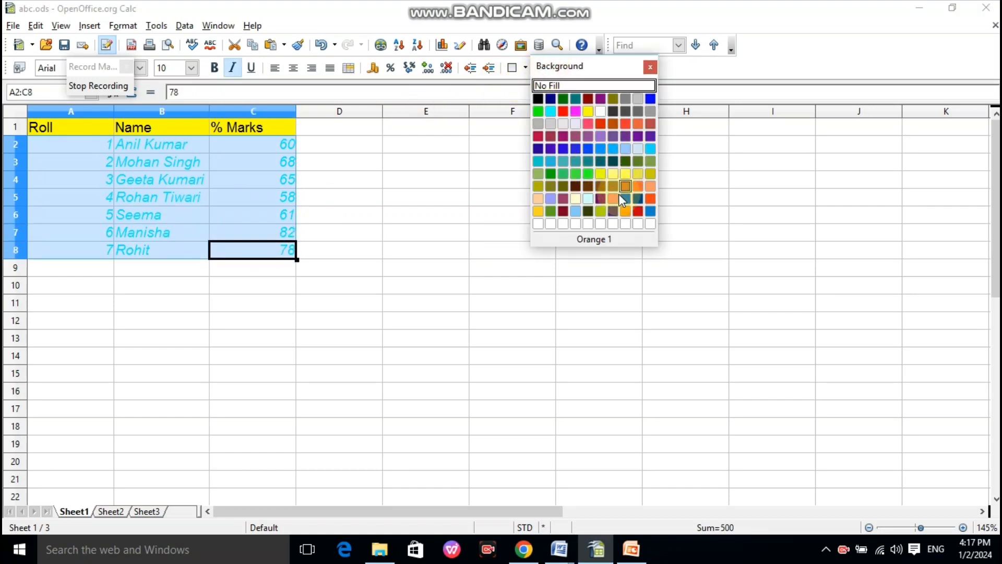
pyautogui.click(637, 212)
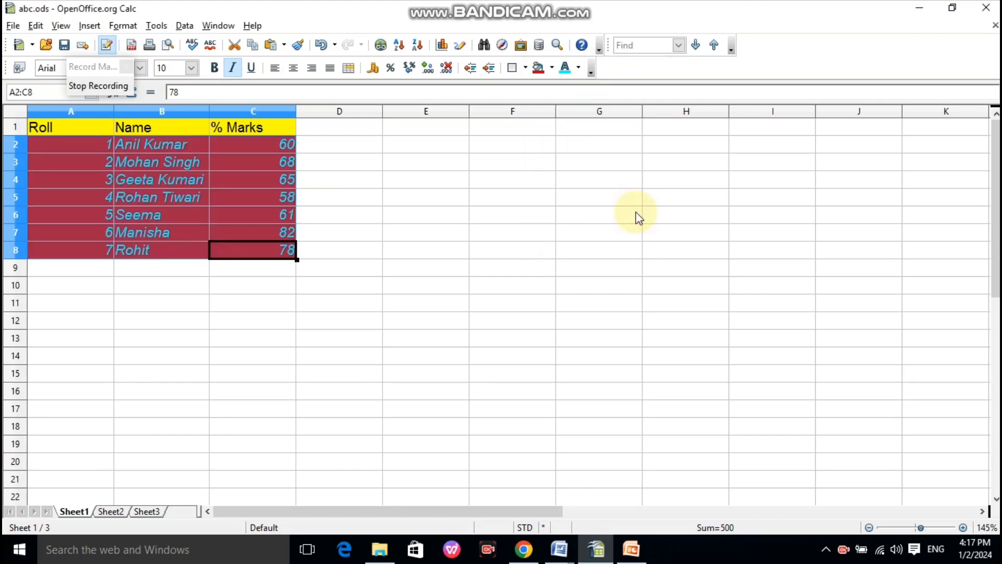
pyautogui.click(514, 222)
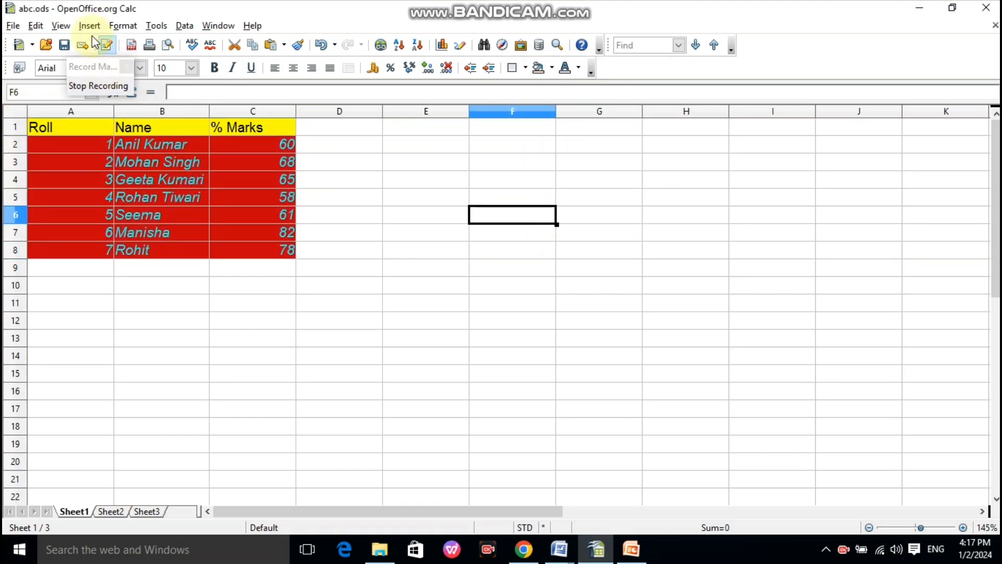
# - Stop the recording and save the macro as a1 in Module1 of the Standard library under My Macros
pyautogui.click(109, 86)
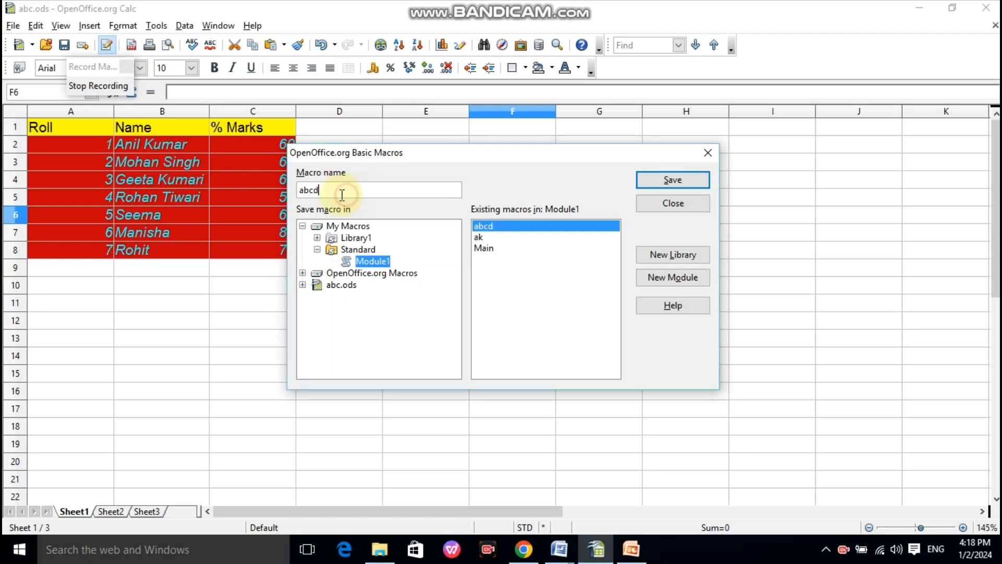
pyautogui.moveTo(340, 191); pyautogui.dragTo(301, 190)
pyautogui.write('a1')
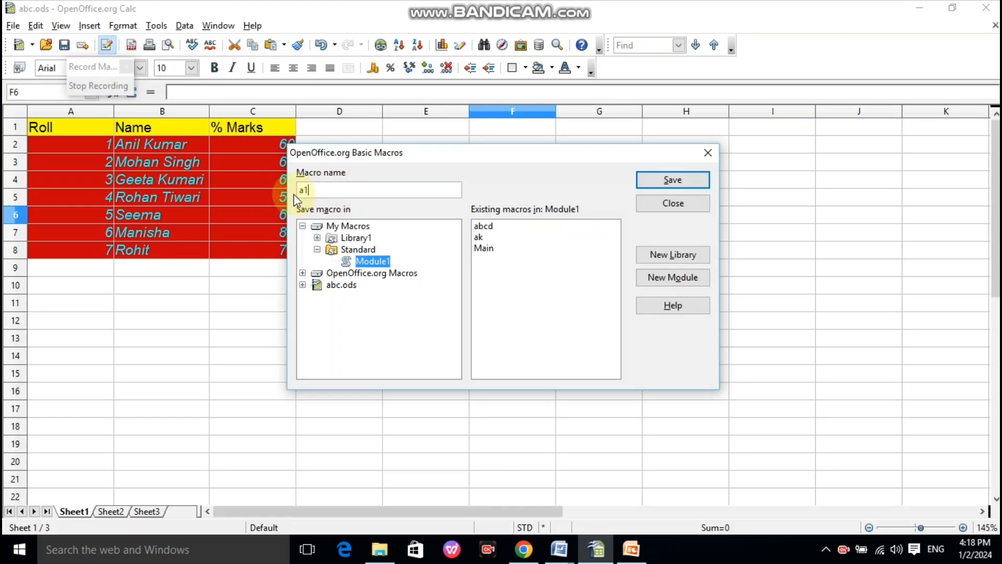
pyautogui.click(671, 183)
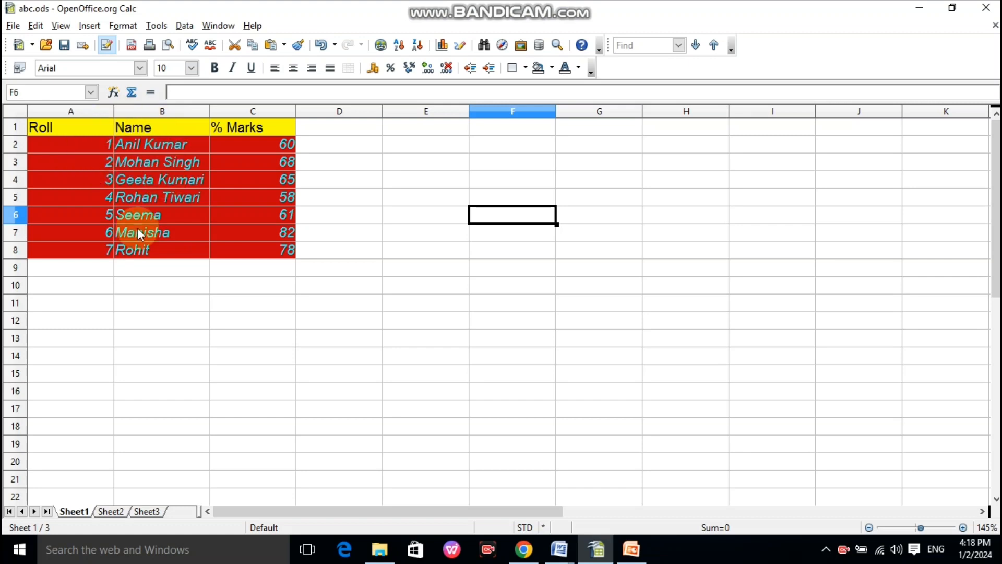
# - Run the macro a1 from My Macros, Standard, Module1 on Sheet2
pyautogui.click(110, 511)
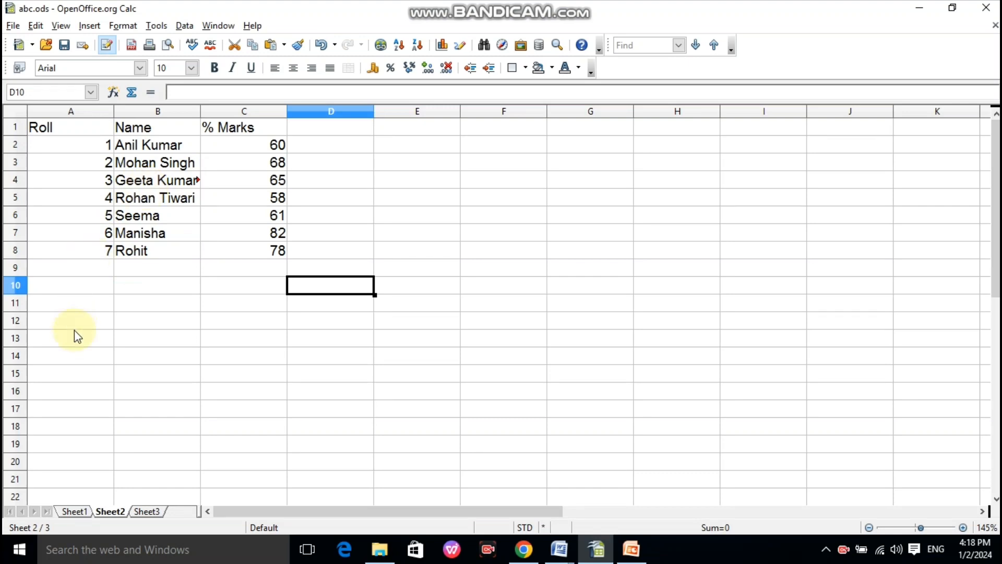
pyautogui.click(74, 511)
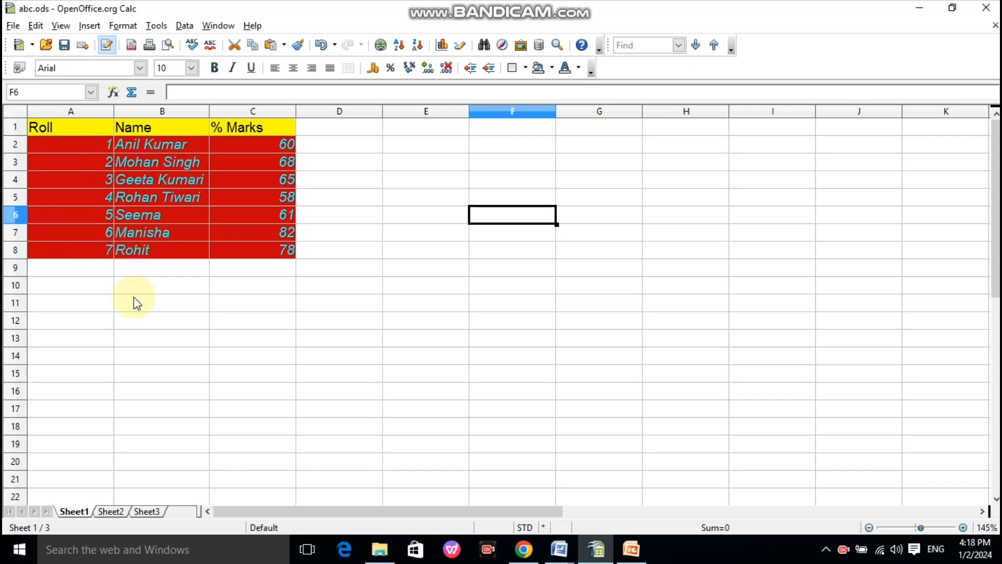
pyautogui.click(118, 511)
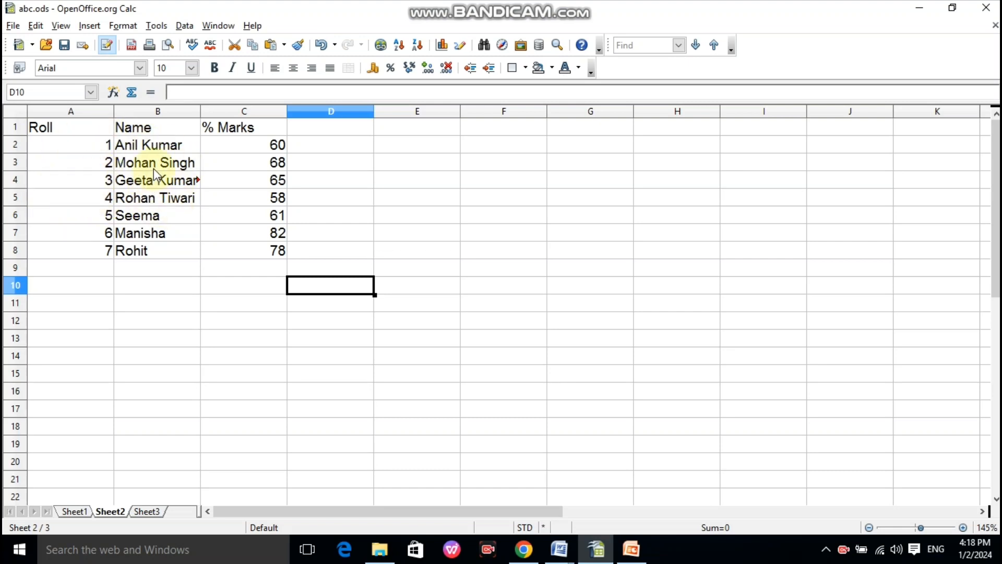
pyautogui.click(158, 27)
pyautogui.moveTo(208, 258)
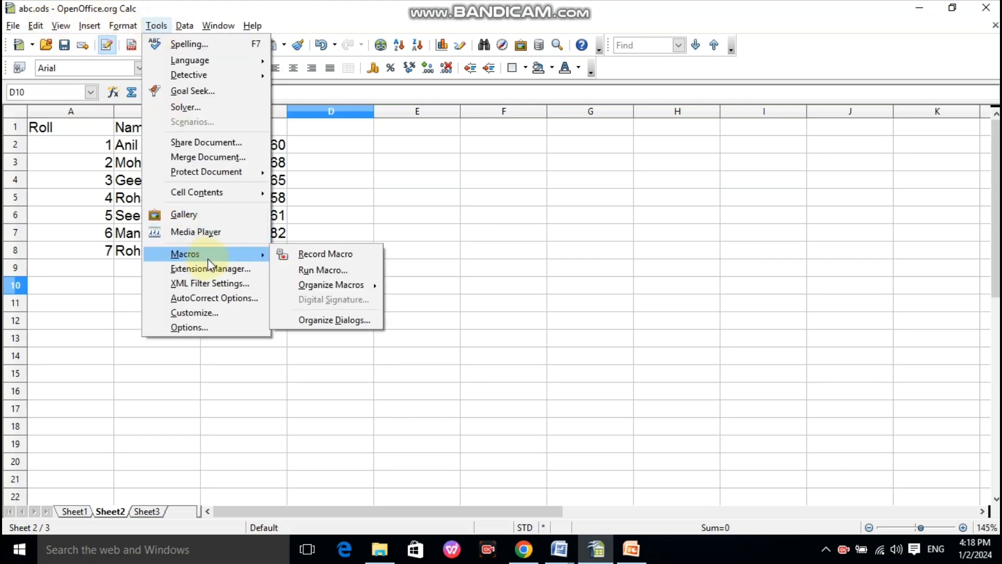
pyautogui.click(328, 270)
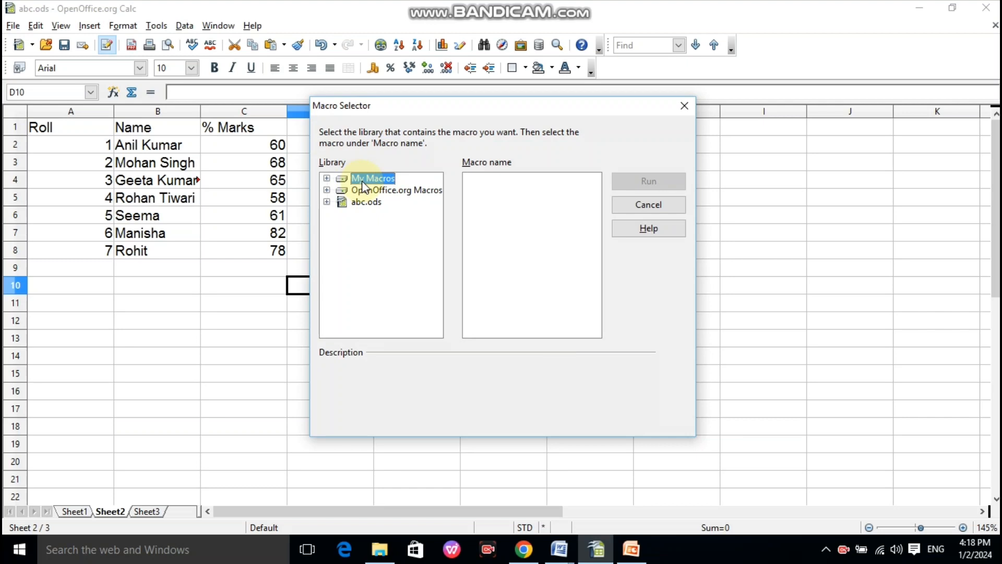
pyautogui.click(327, 179)
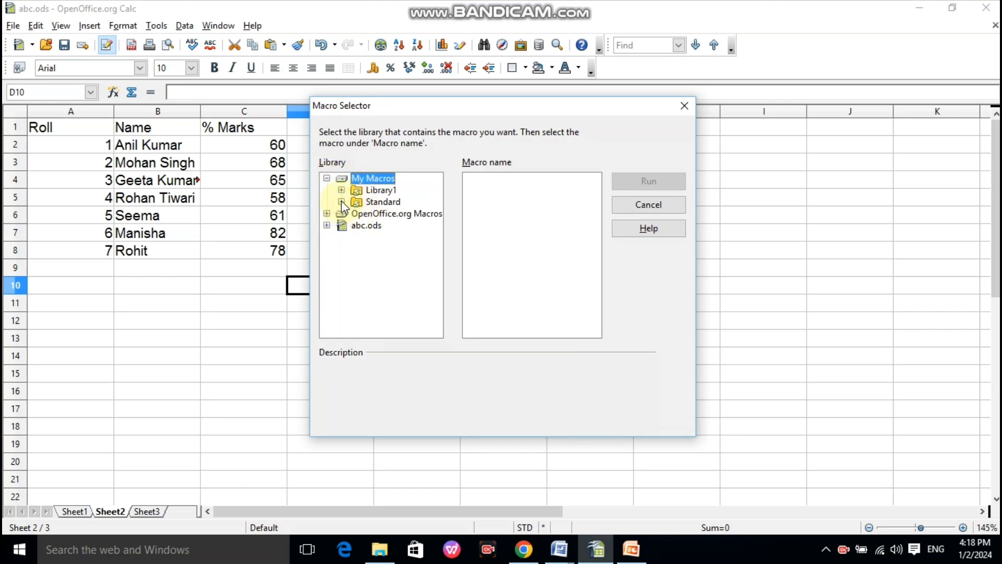
pyautogui.click(341, 202)
pyautogui.click(356, 214)
pyautogui.click(380, 213)
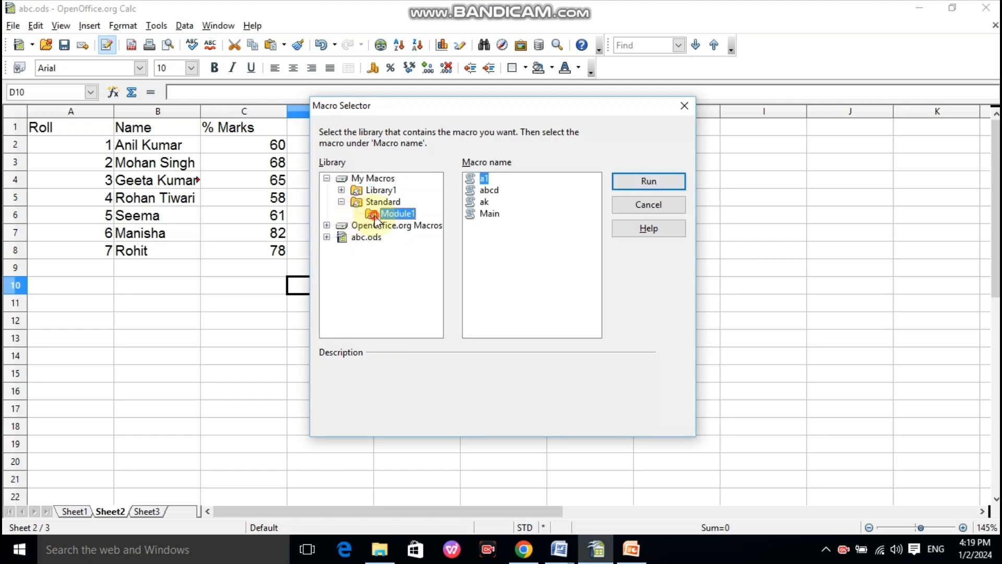
pyautogui.click(622, 184)
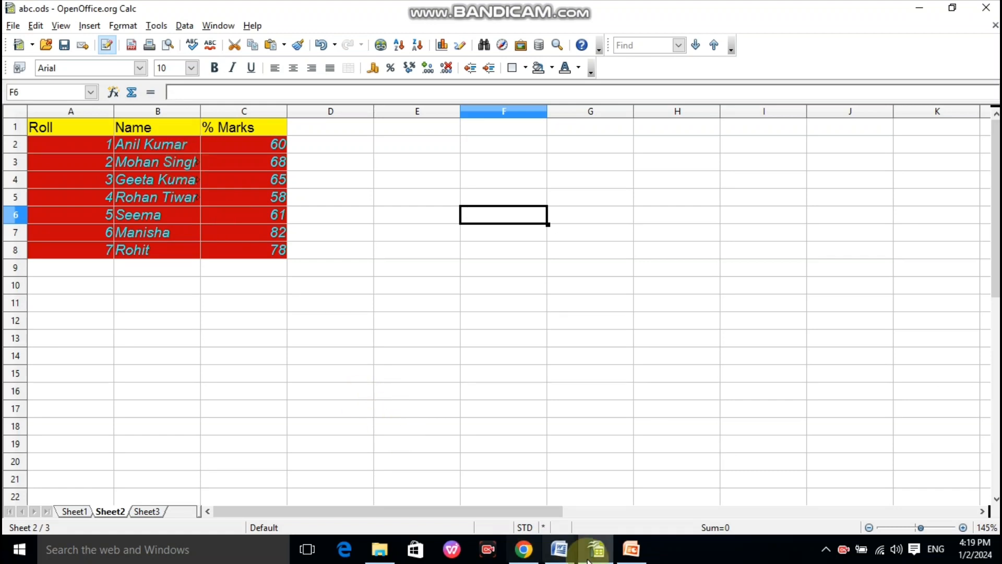
# - Switch to the Word document to review the list of macro topics, and return to the abc.ods spreadsheet
pyautogui.moveTo(558, 556)
pyautogui.click(604, 501)
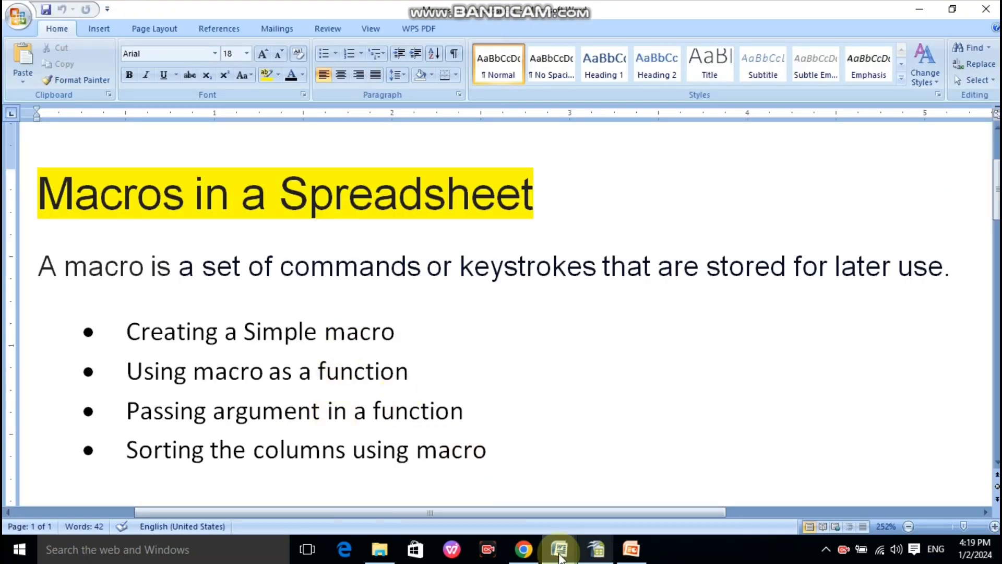
pyautogui.moveTo(596, 554)
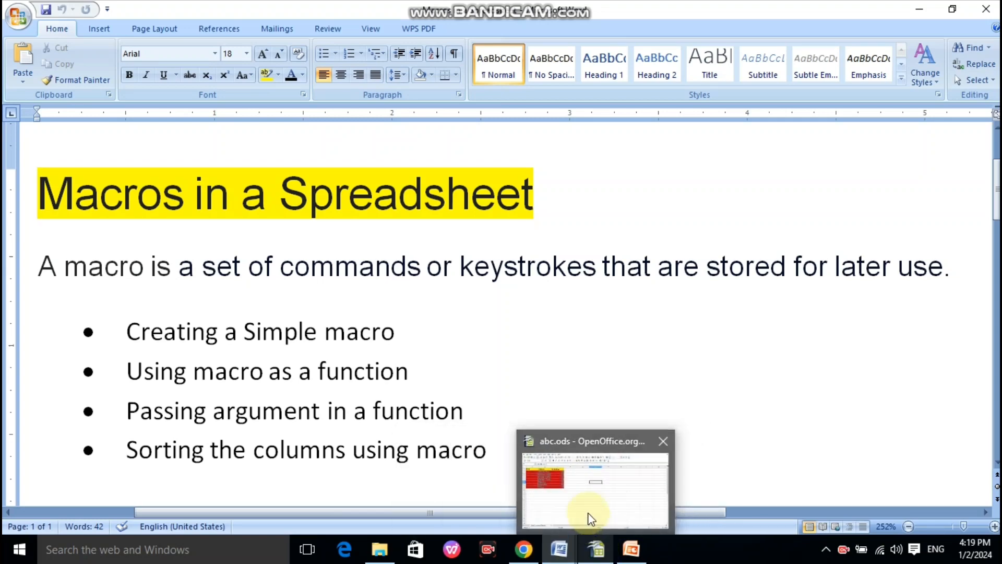
pyautogui.click(585, 505)
pyautogui.press('Escape')
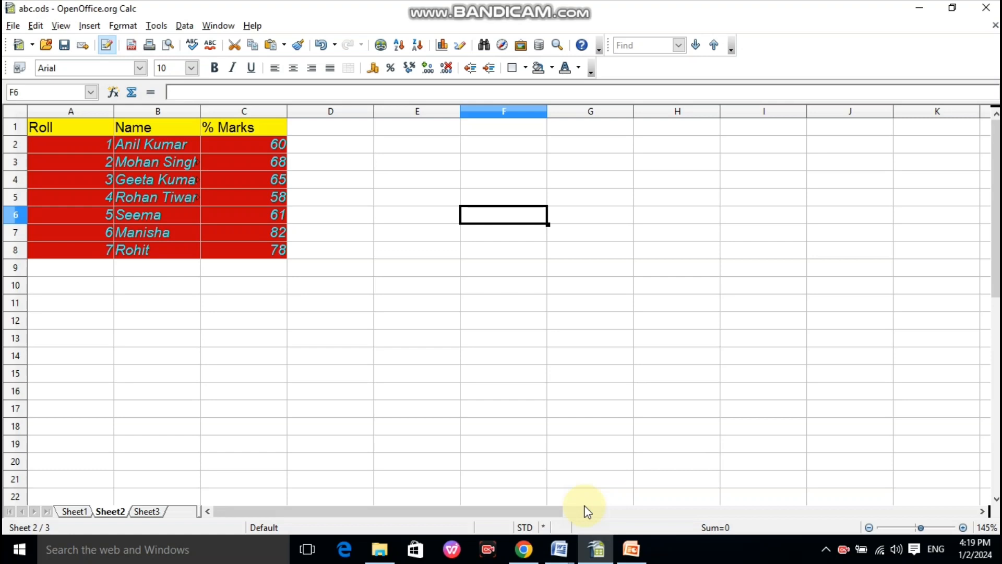
pyautogui.moveTo(564, 554)
pyautogui.click(612, 518)
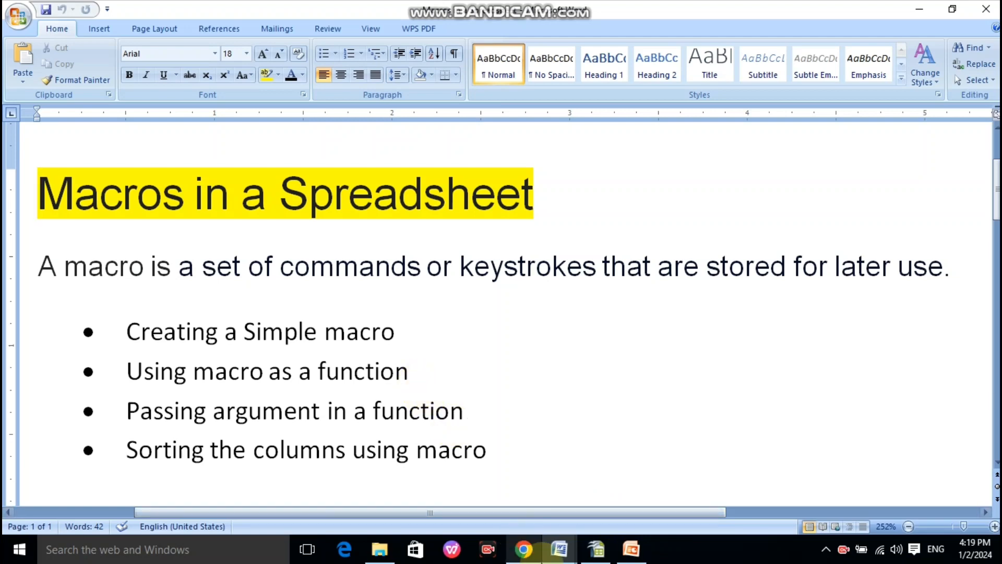
pyautogui.click(605, 552)
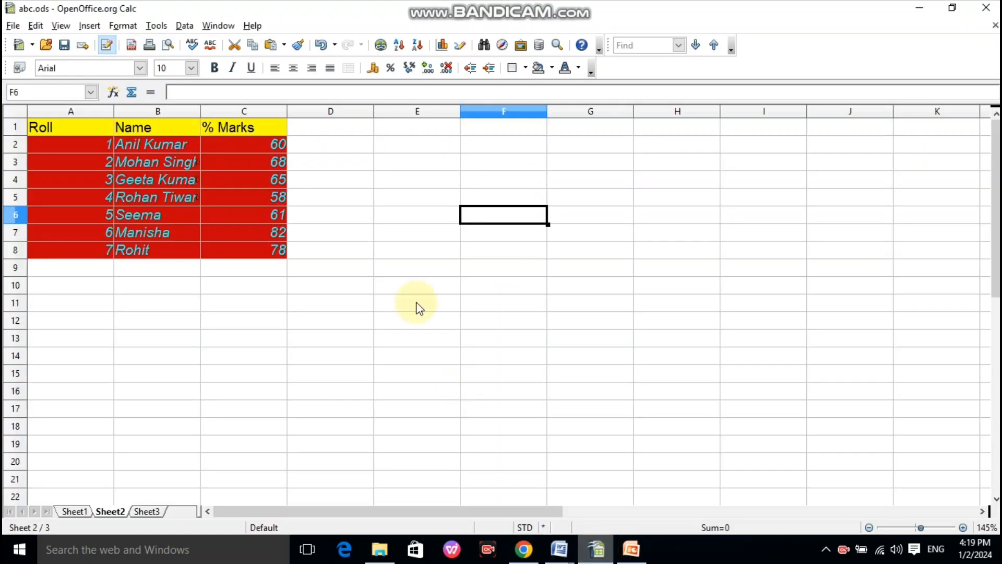
# - Total the % Marks column in cell C9 with the formula =sum(C2:C8)
pyautogui.click(244, 271)
pyautogui.write('=')
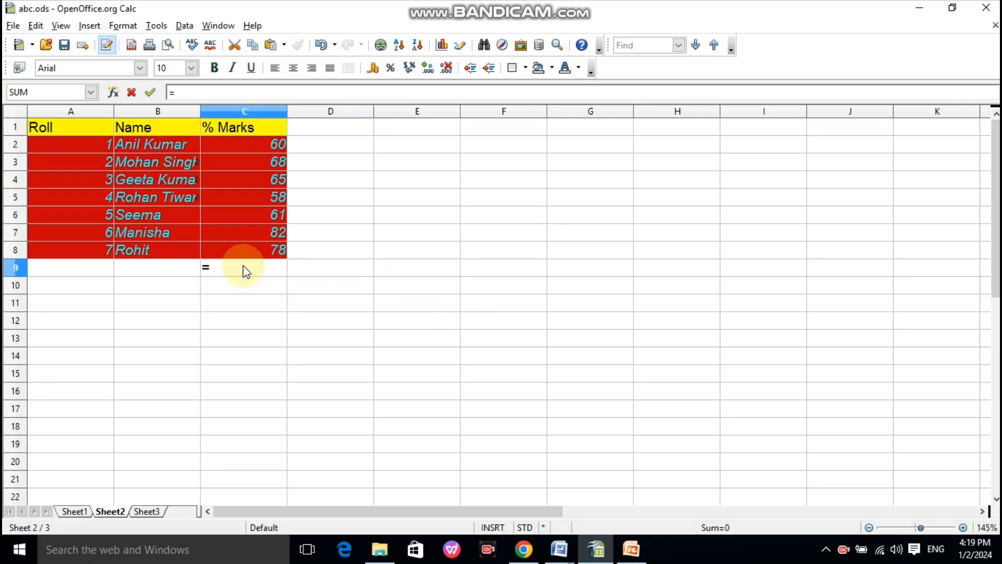
pyautogui.write('sum(')
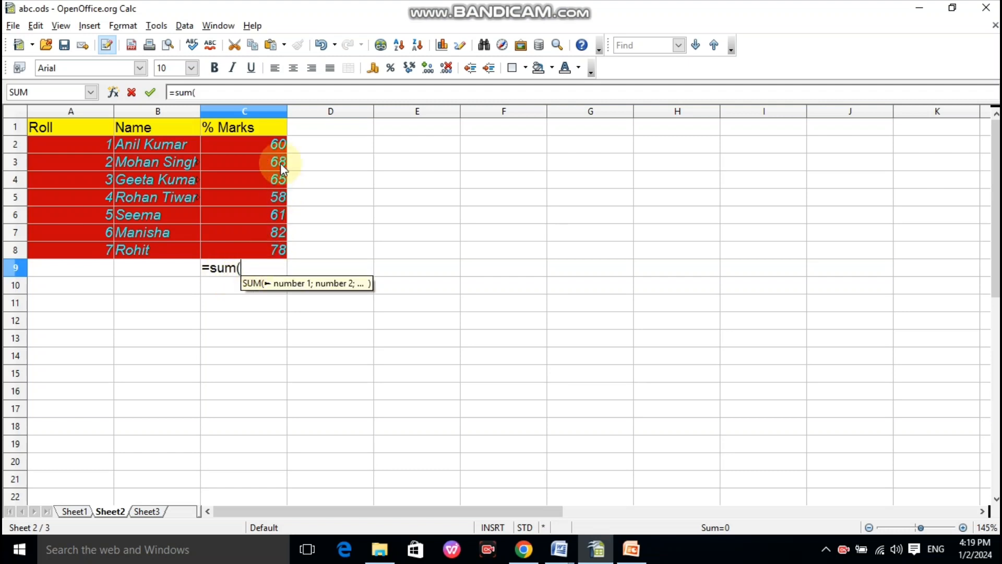
pyautogui.moveTo(275, 150); pyautogui.dragTo(264, 249)
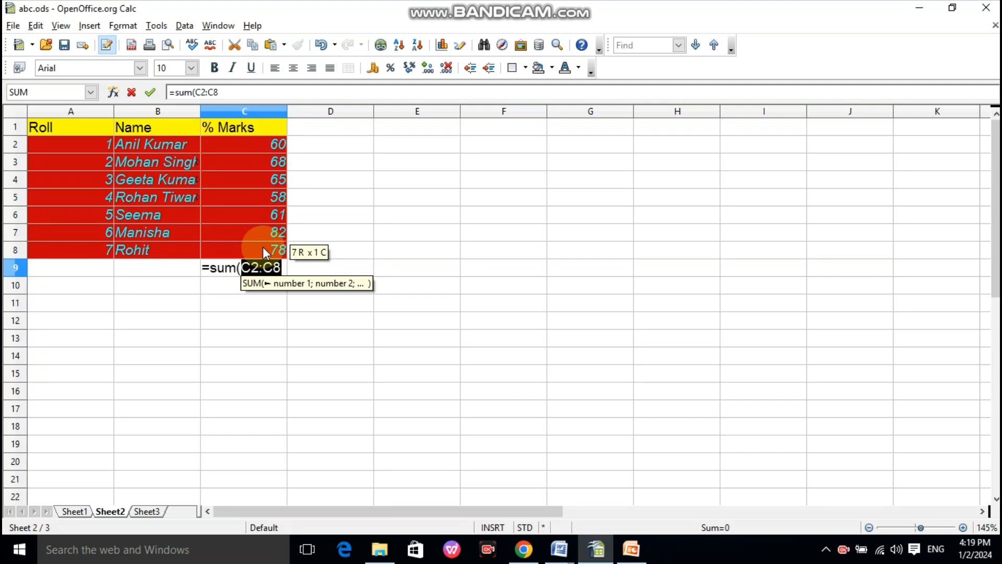
pyautogui.write(')')
pyautogui.press('Return')
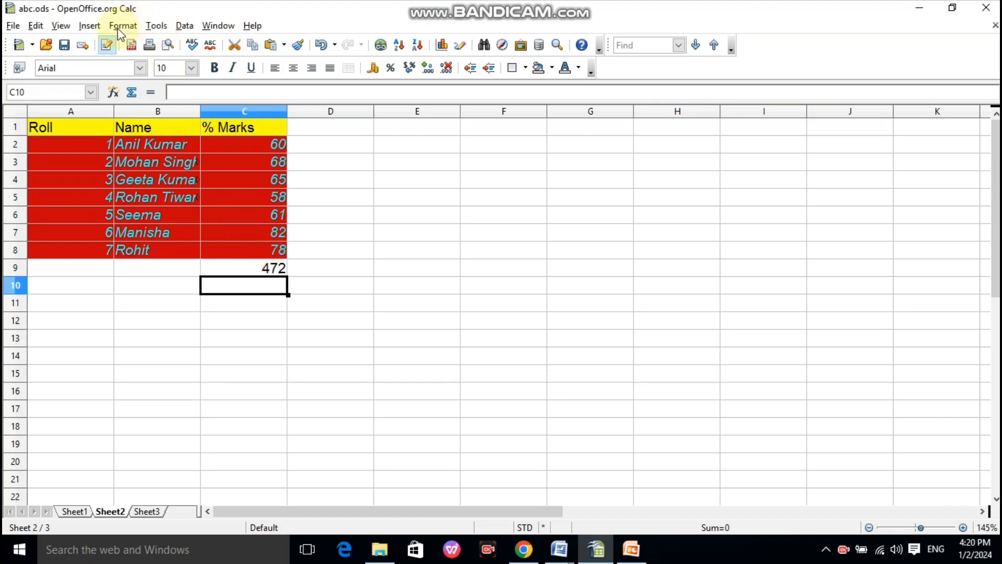
# - Open the a1 macro of Module1 in the Basic editor and go to the beginning of the module's code
pyautogui.click(161, 30)
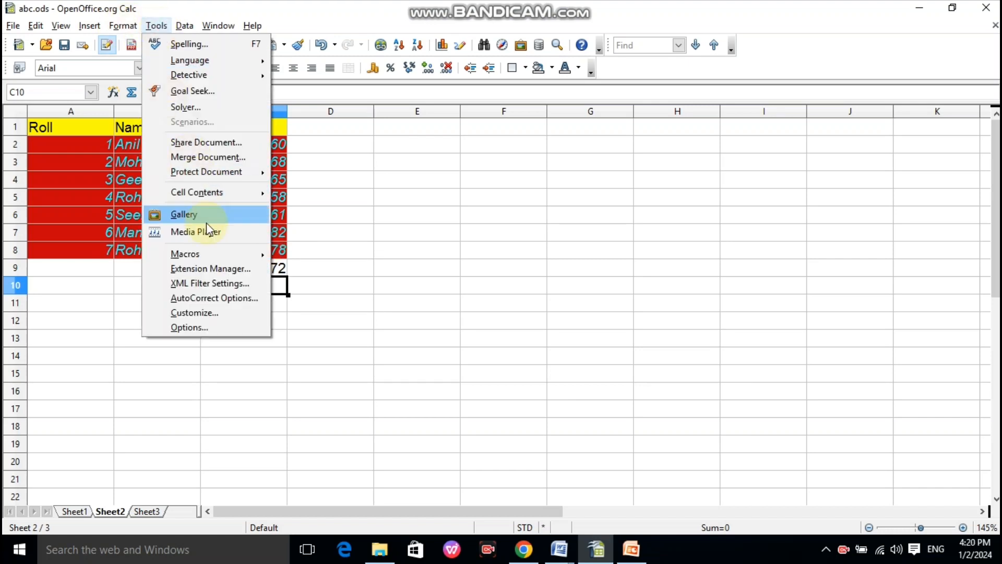
pyautogui.moveTo(211, 254)
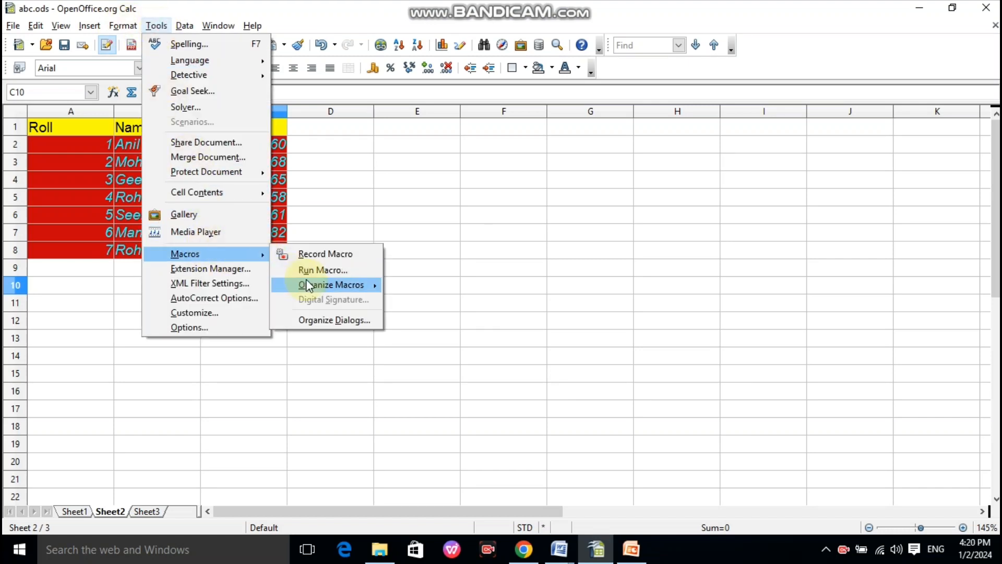
pyautogui.moveTo(310, 287)
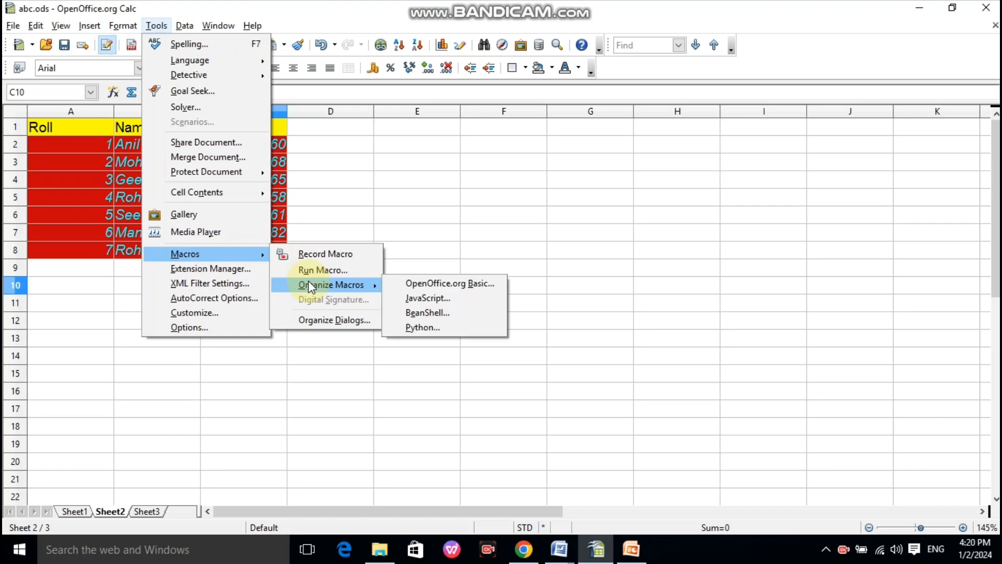
pyautogui.click(429, 284)
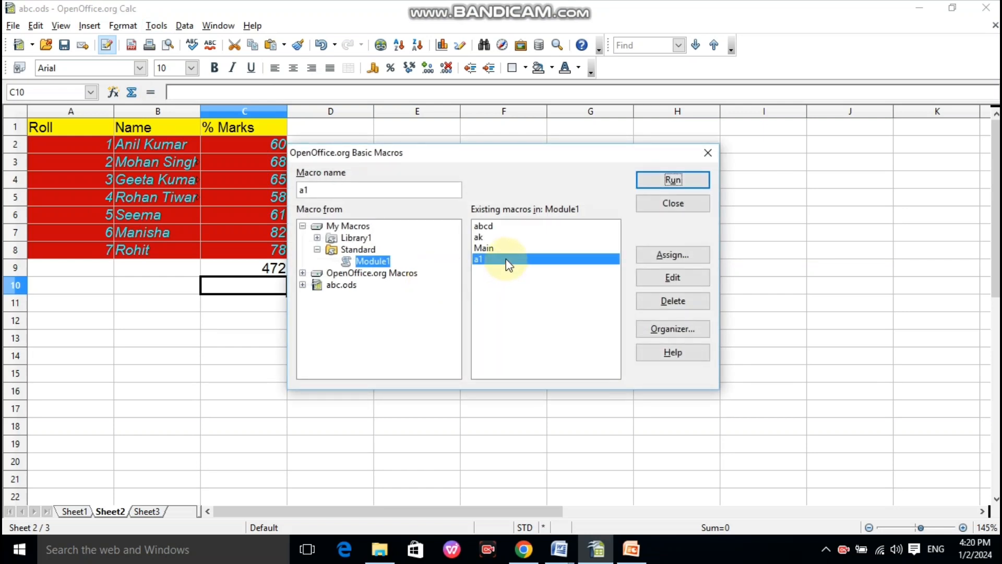
pyautogui.click(677, 276)
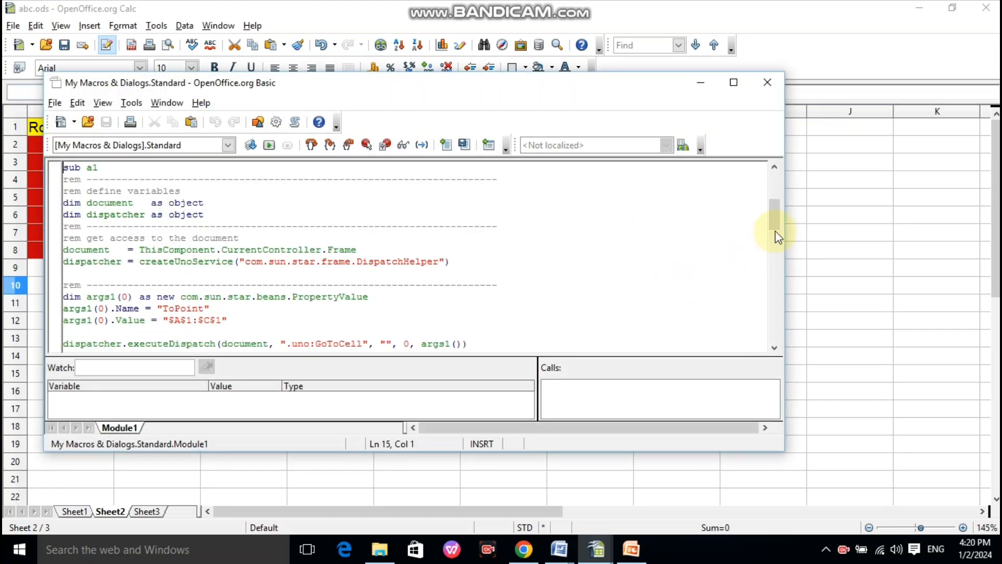
pyautogui.moveTo(775, 224); pyautogui.dragTo(772, 171)
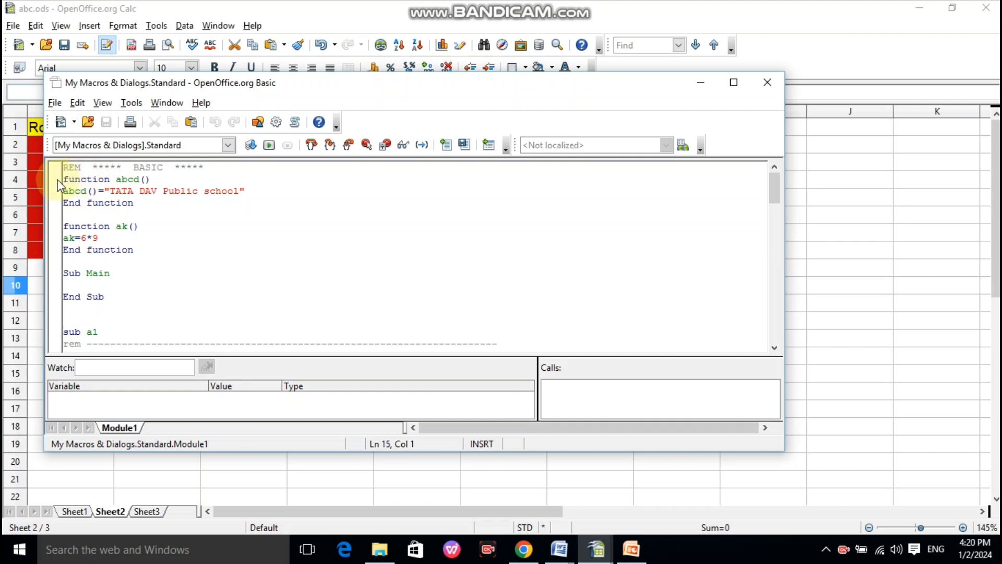
# - Add function display() below the REM line, assigning "TATA DAV Public School" and ending with end display(), then save and close the module
pyautogui.click(209, 168)
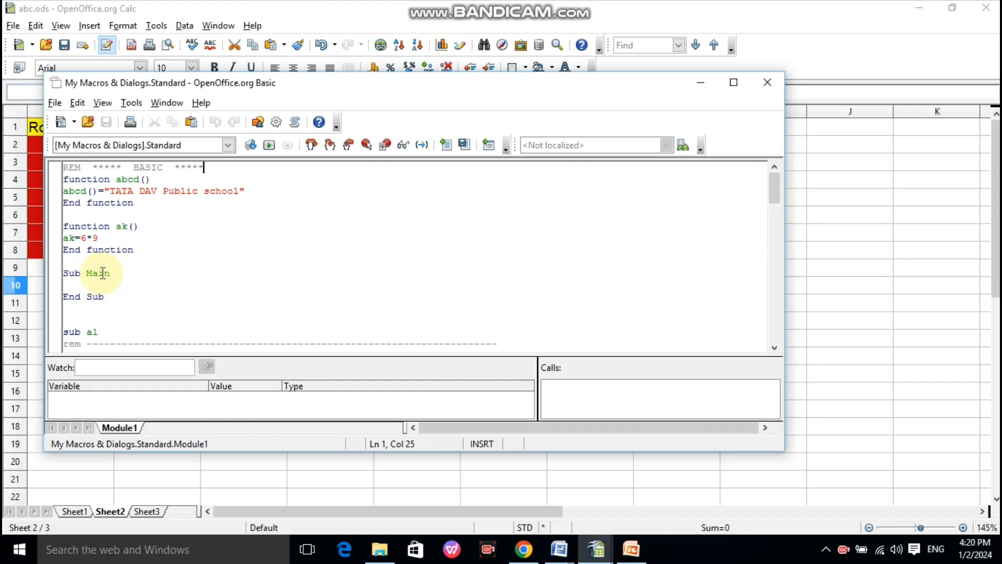
pyautogui.press('Return')
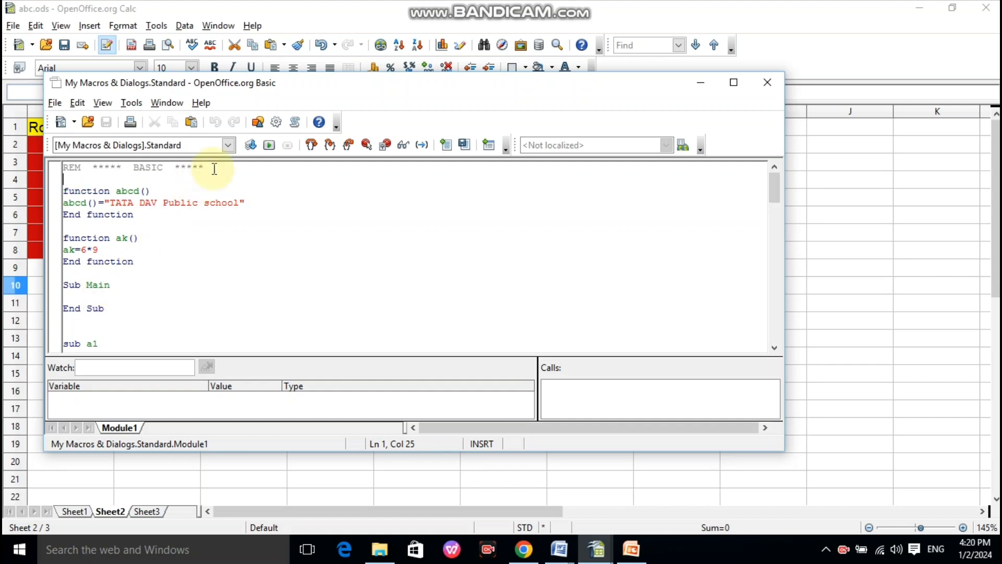
pyautogui.write('function dis')
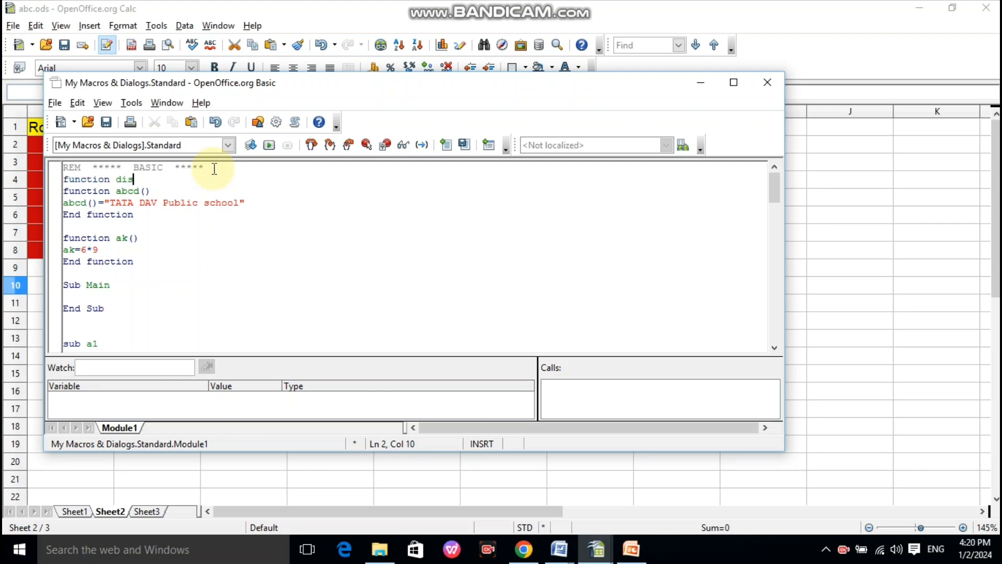
pyautogui.write('play()')
pyautogui.press('Return')
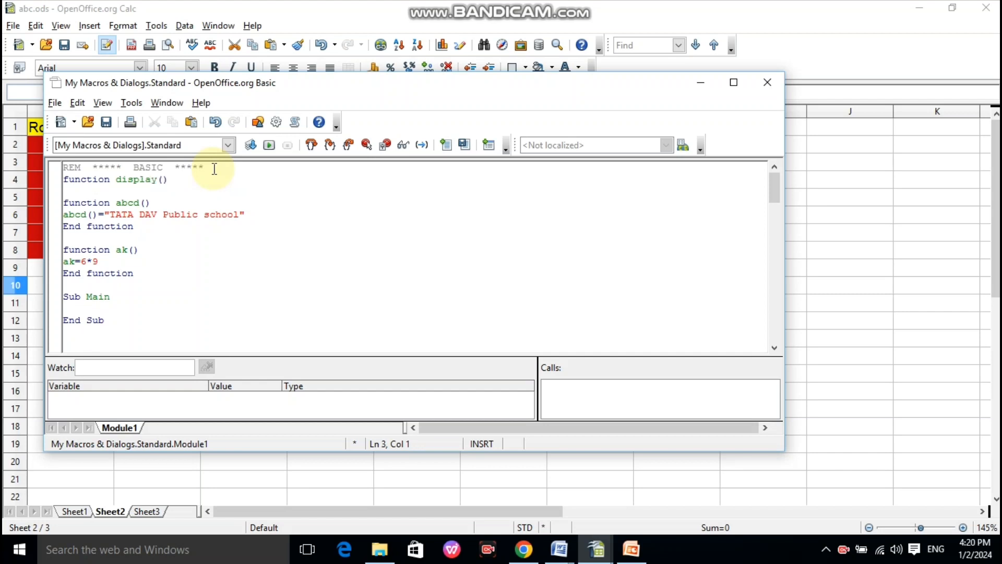
pyautogui.write('display()="TATA DAV Pub')
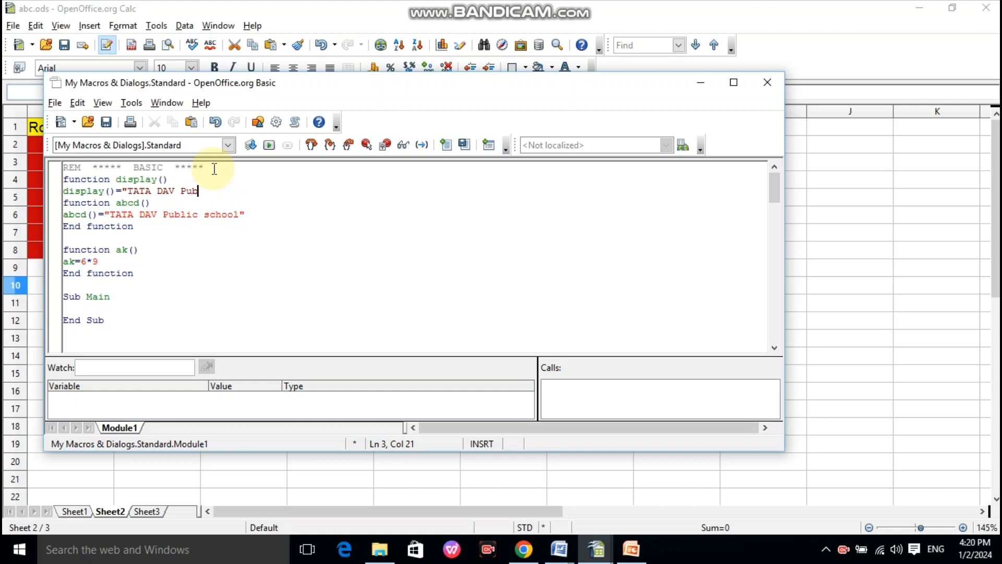
pyautogui.write('lic School"')
pyautogui.press('Return')
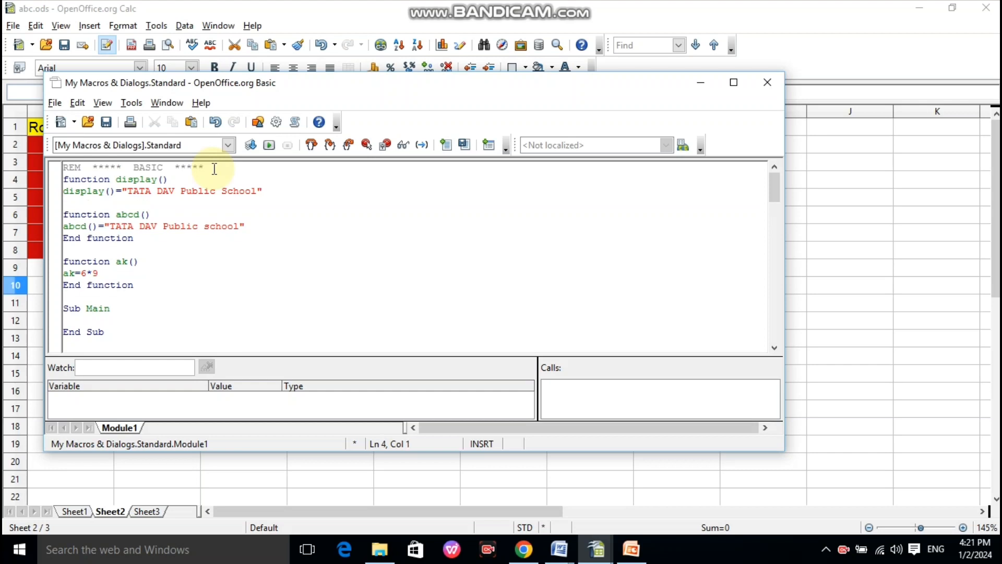
pyautogui.write('end display()')
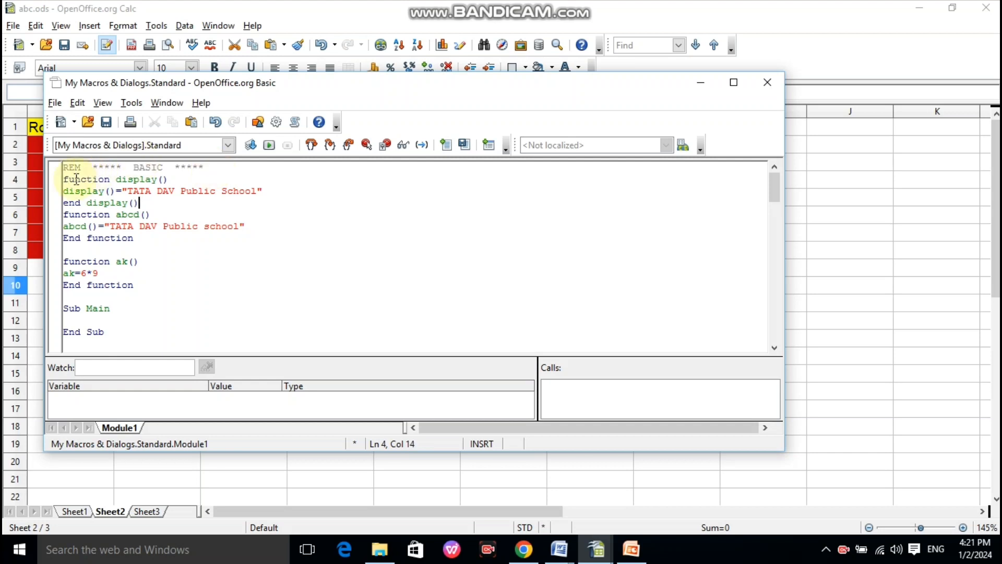
pyautogui.moveTo(66, 179); pyautogui.dragTo(266, 193)
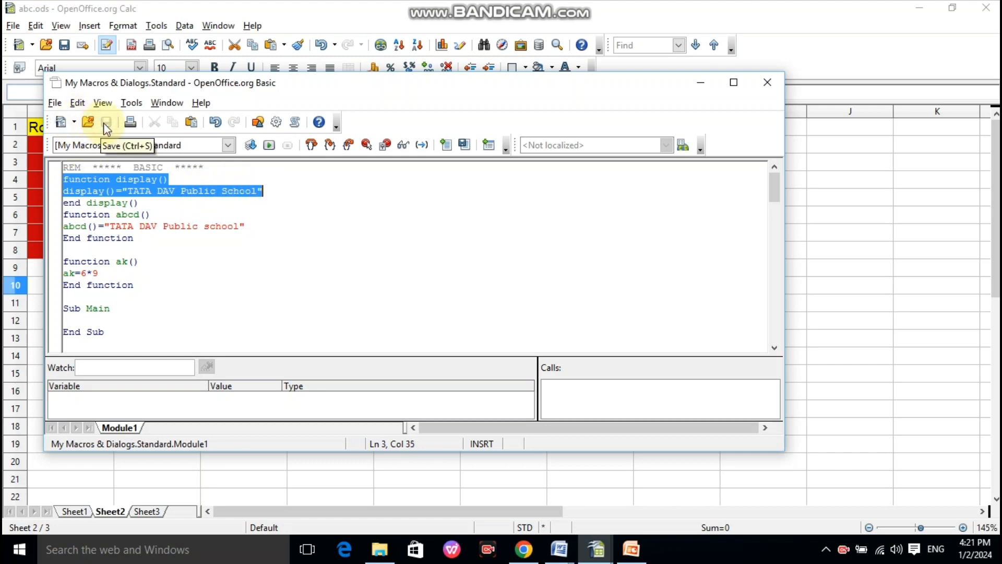
pyautogui.click(767, 88)
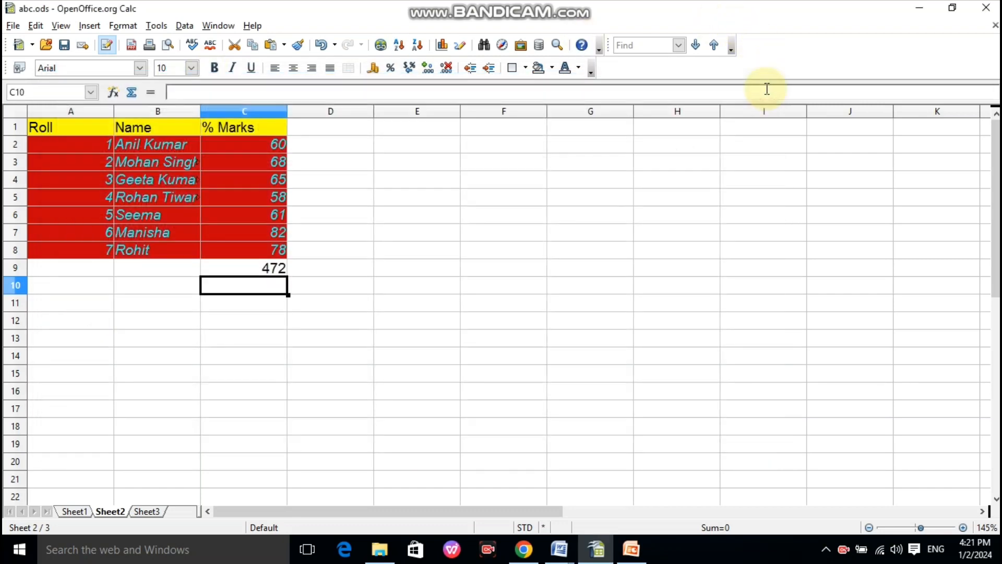
# - Try to call the display function in cell E11
pyautogui.click(424, 302)
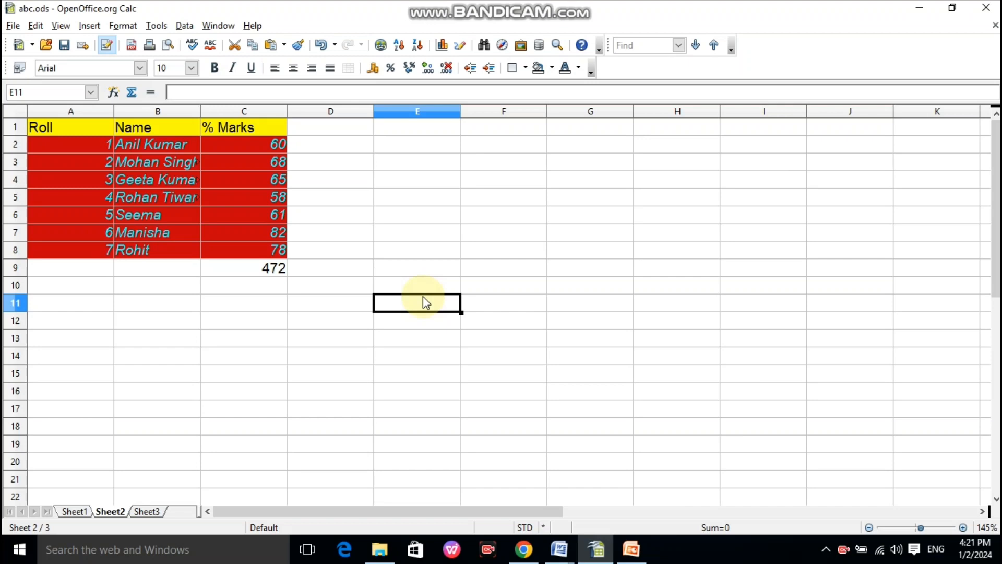
pyautogui.write('=d')
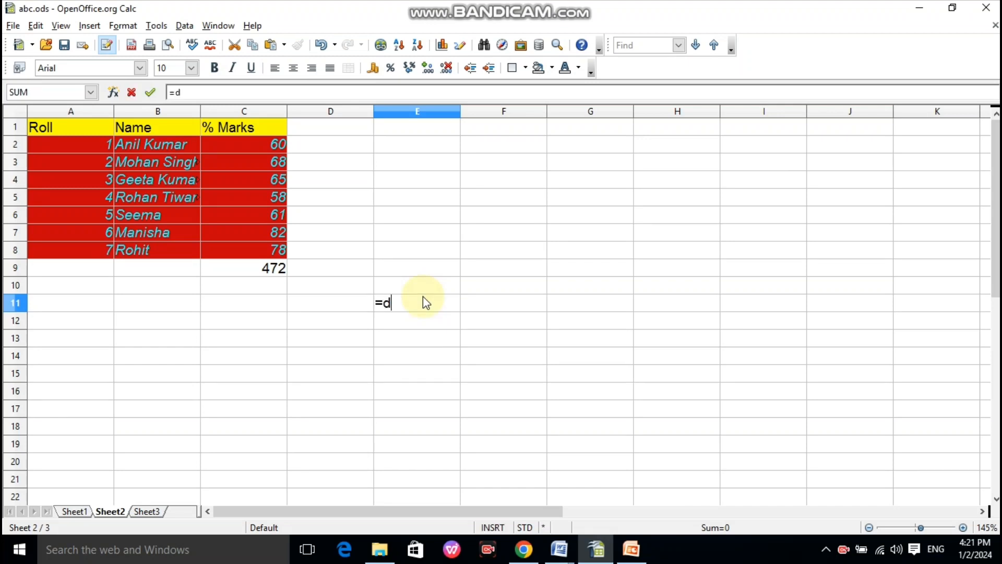
pyautogui.write('isplay(')
pyautogui.press('Return')
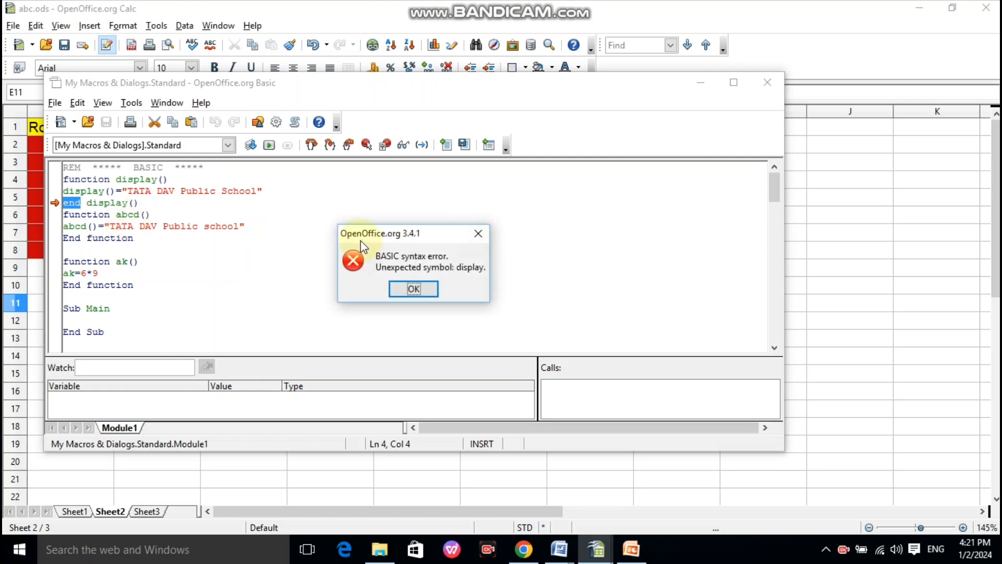
pyautogui.click(481, 237)
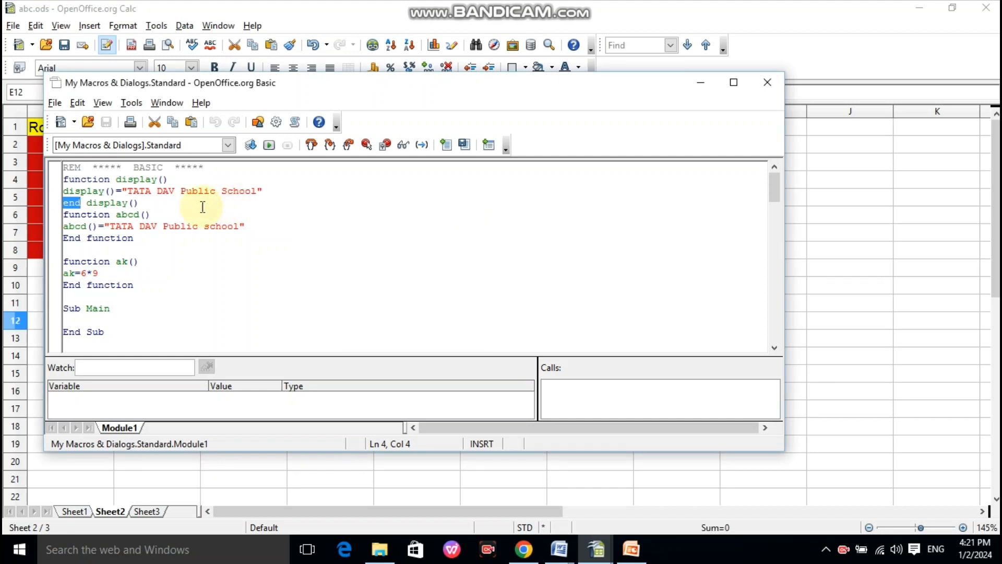
# - Correct the closing line of the display function to end function, then save the module and close the editor
pyautogui.click(180, 207)
pyautogui.press('BackSpace')
pyautogui.press('BackSpace')
pyautogui.press('BackSpace')
pyautogui.press('BackSpace')
pyautogui.press('BackSpace')
pyautogui.press('BackSpace')
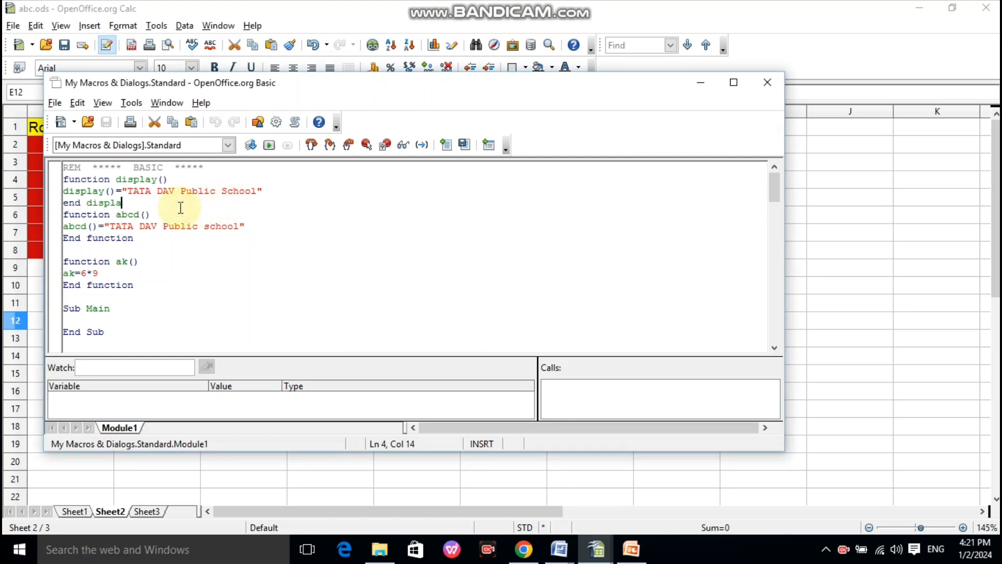
pyautogui.press('BackSpace')
pyautogui.press('BackSpace')
pyautogui.press('BackSpace')
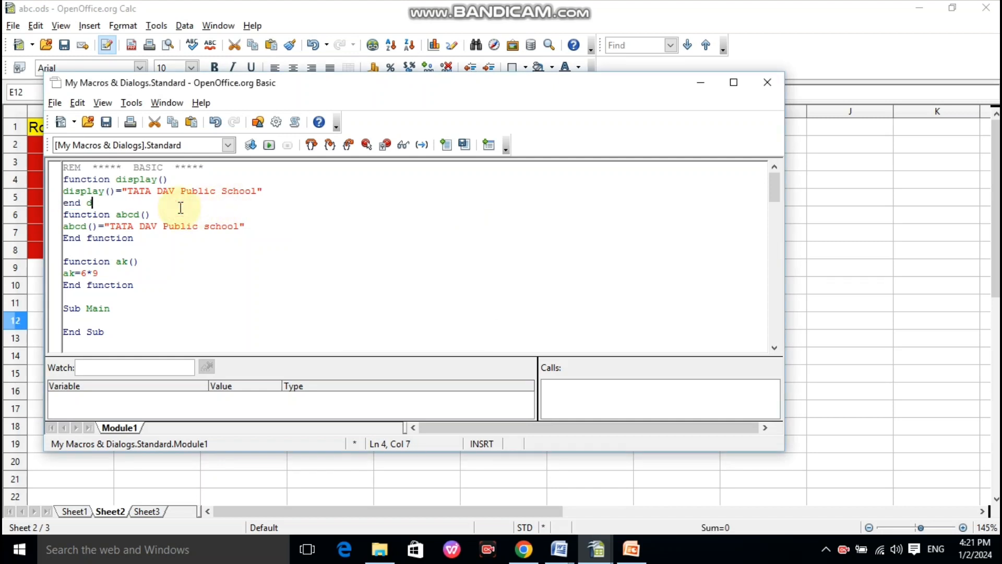
pyautogui.write('fuc=')
pyautogui.press('BackSpace')
pyautogui.press('BackSpace')
pyautogui.write('nction')
pyautogui.hotkey('ctrl', 's')
pyautogui.click(767, 79)
# - Call the custom function in cell E12 with the formula =display()
pyautogui.write('=')
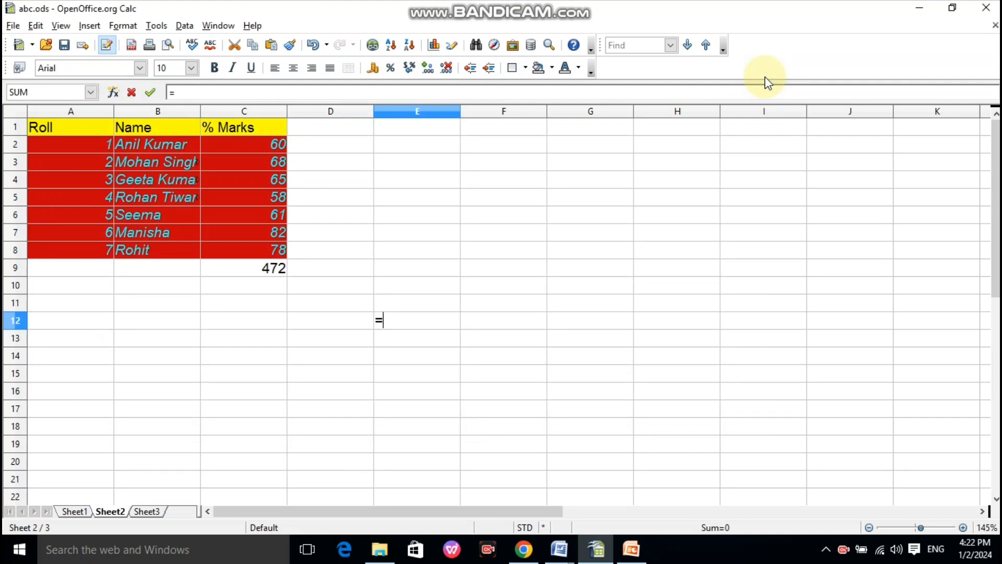
pyautogui.write('display')
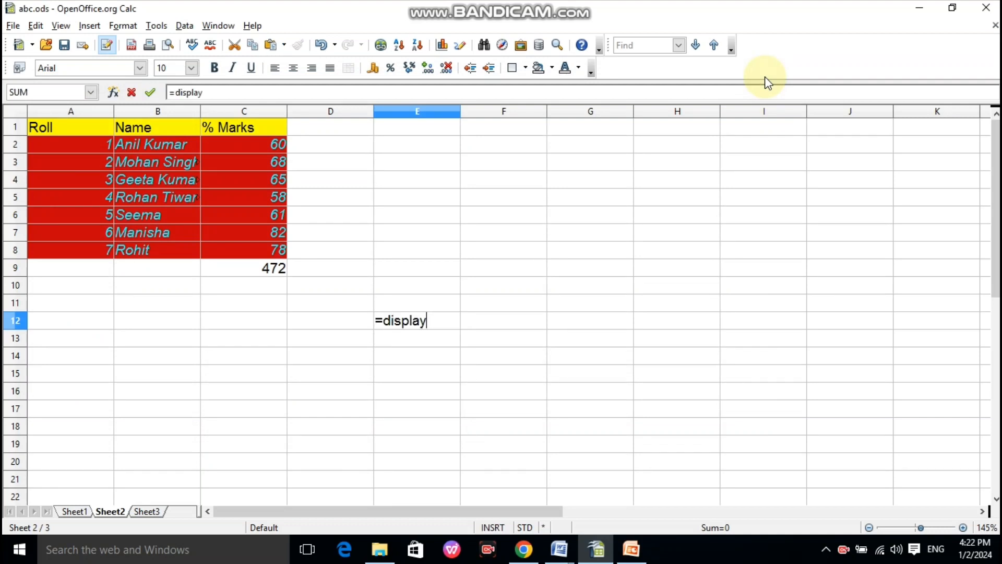
pyautogui.write('()')
pyautogui.press('Return')
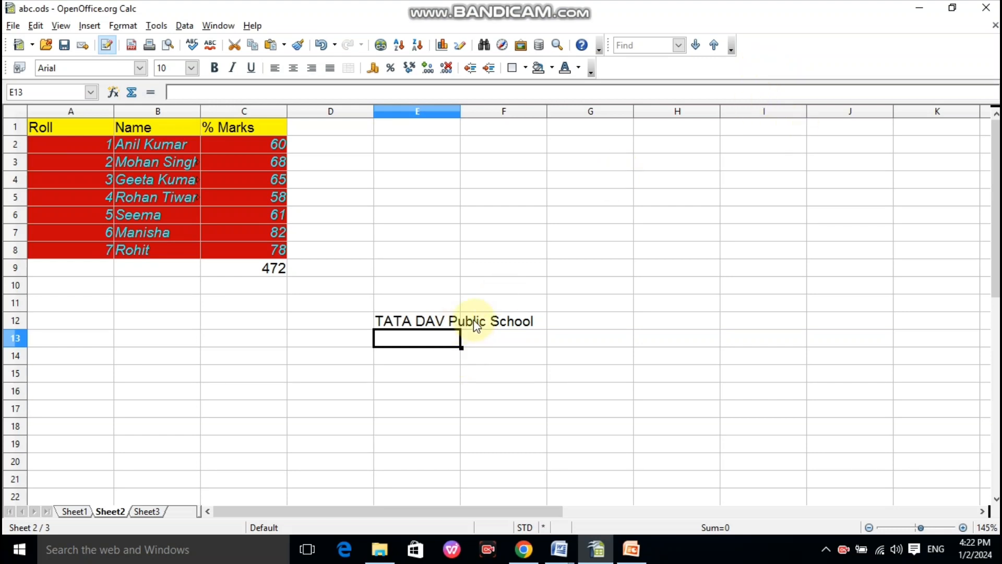
# - Enter the formula =display() in cell G6 as well
pyautogui.click(605, 225)
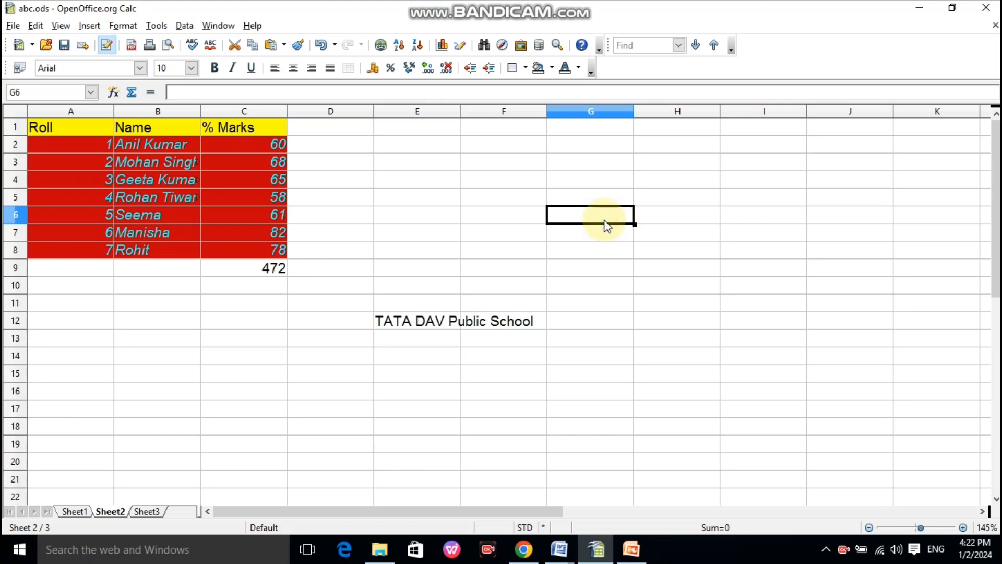
pyautogui.write('=di')
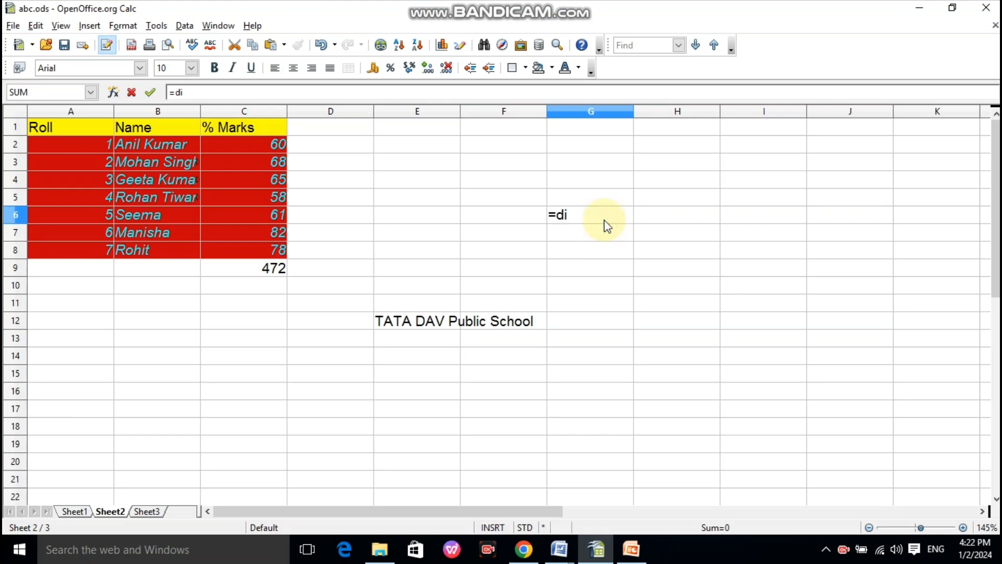
pyautogui.write('splay()')
pyautogui.press('Return')
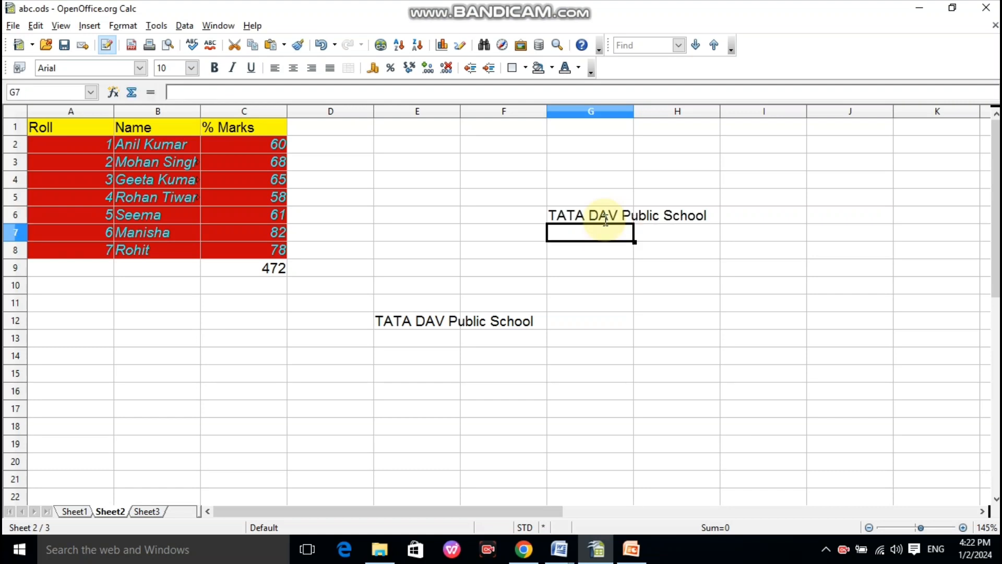
# - Switch to the Macros in a Spreadsheet Word document to check the next topic, and return to the abc.ods spreadsheet
pyautogui.moveTo(559, 537)
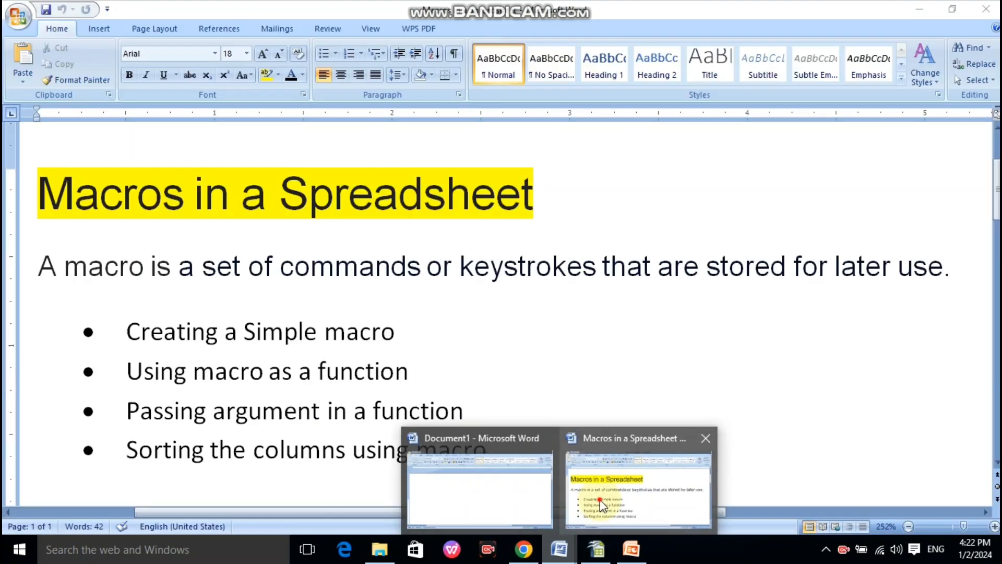
pyautogui.click(600, 499)
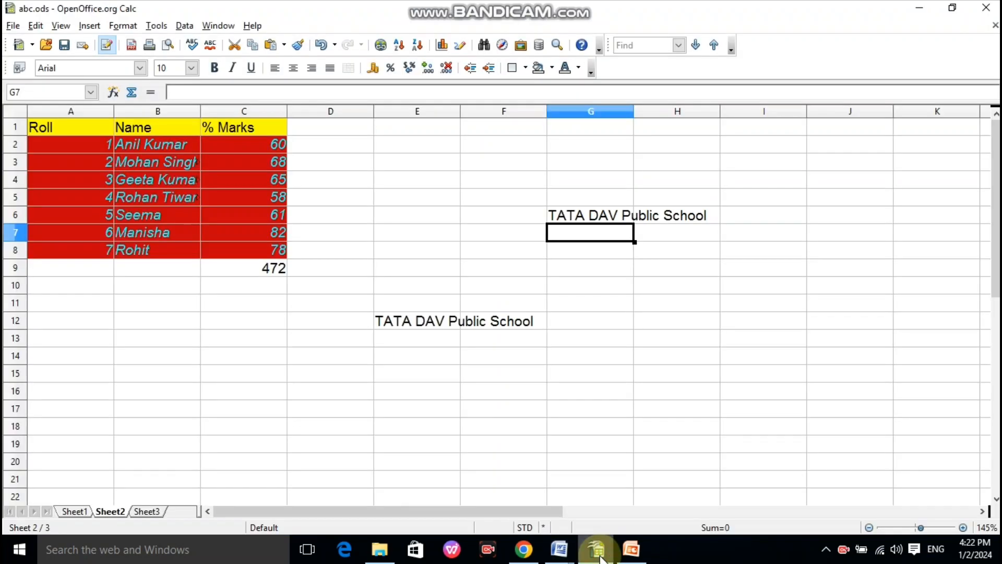
pyautogui.click(596, 548)
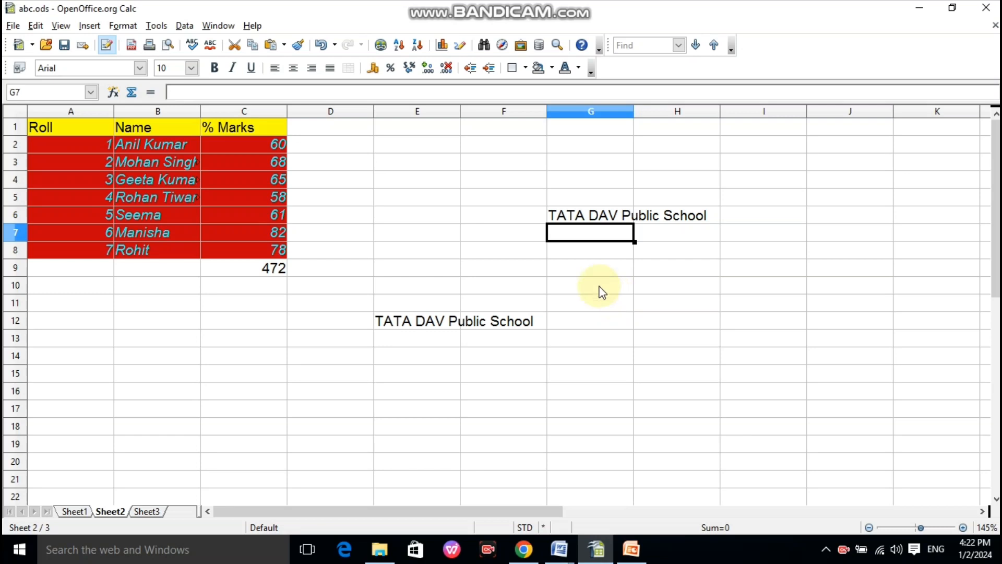
# - Open the macro code in Module1 of the Standard library under My Macros for editing, at the beginning of the module
pyautogui.click(157, 25)
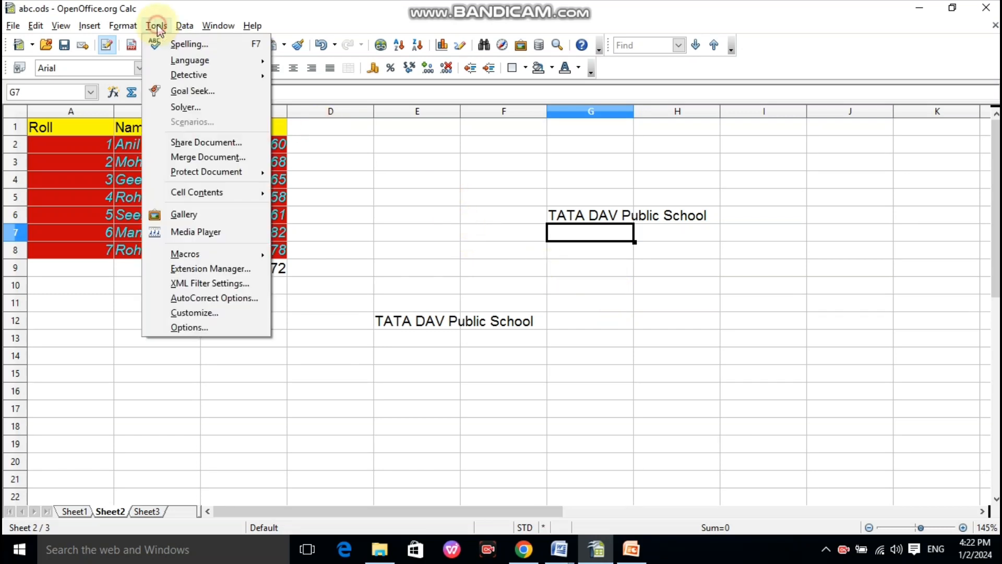
pyautogui.moveTo(217, 255)
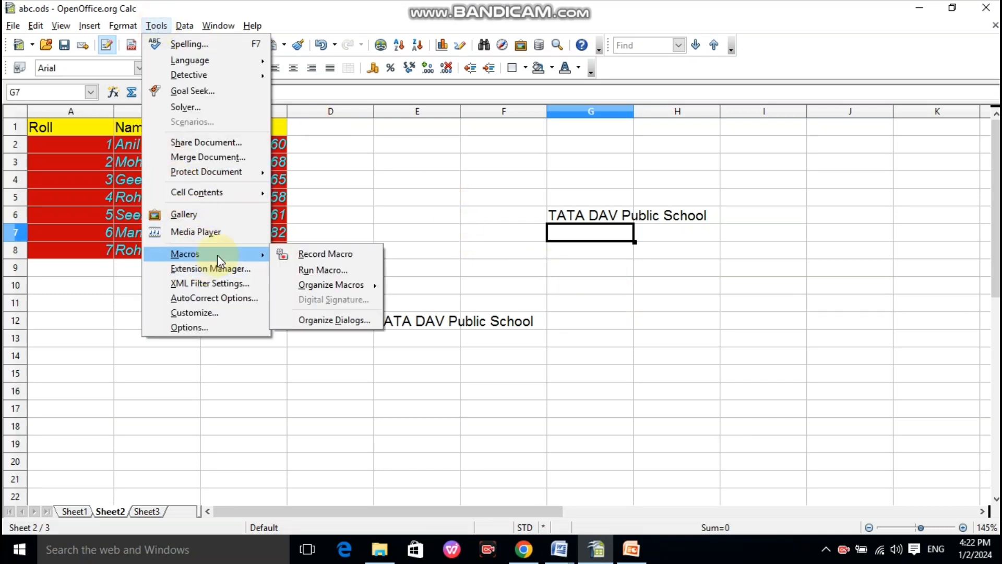
pyautogui.moveTo(345, 289)
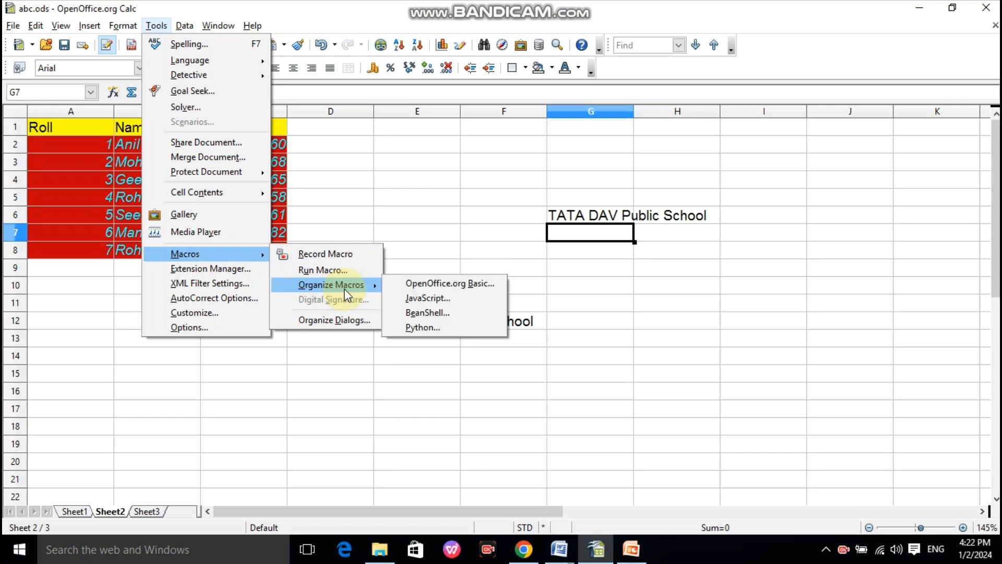
pyautogui.click(437, 282)
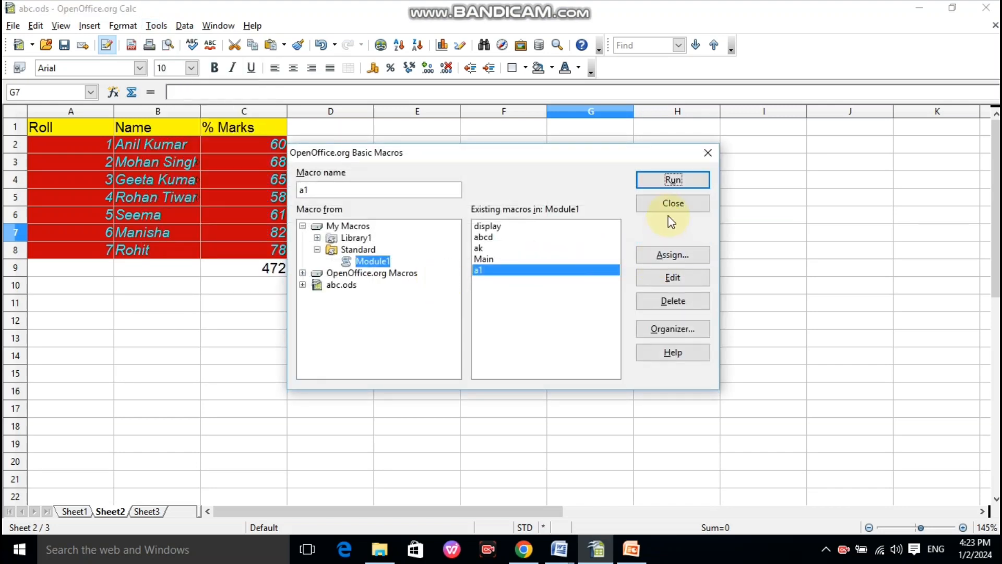
pyautogui.click(673, 278)
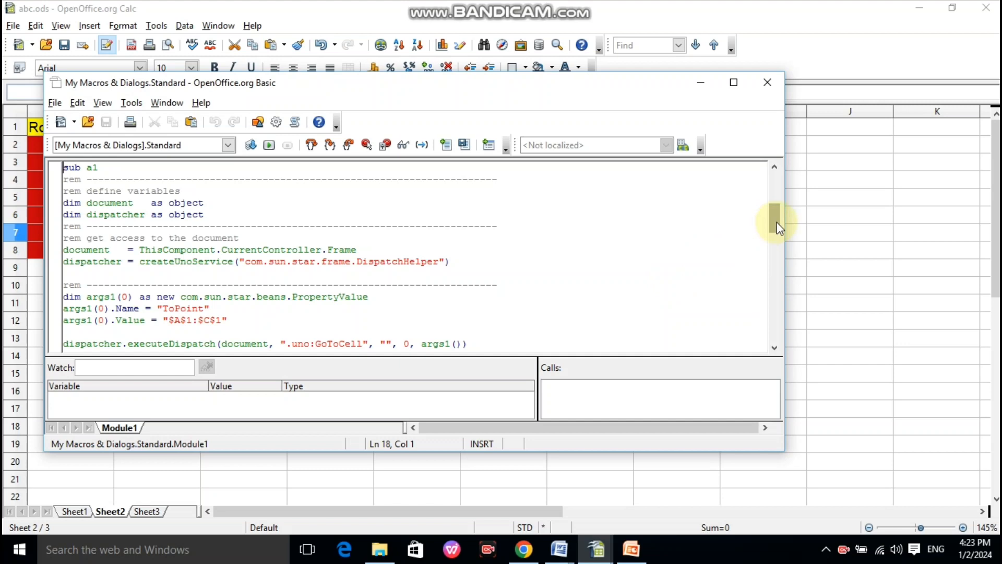
pyautogui.moveTo(777, 227); pyautogui.dragTo(776, 193)
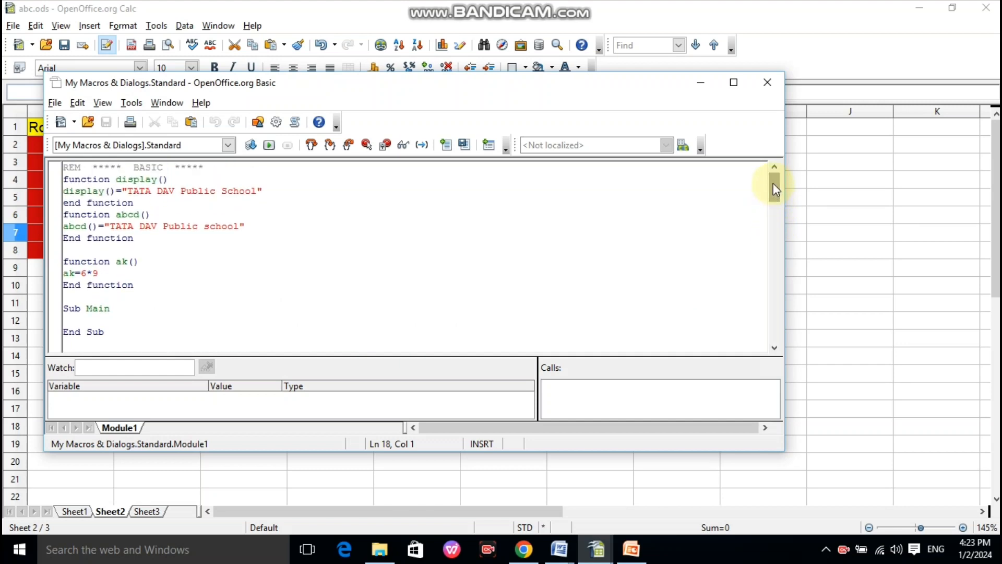
# - Add a function para(a) above the display function with the body para=a*2, close it with end function, and save the module
pyautogui.click(216, 165)
pyautogui.press('Return')
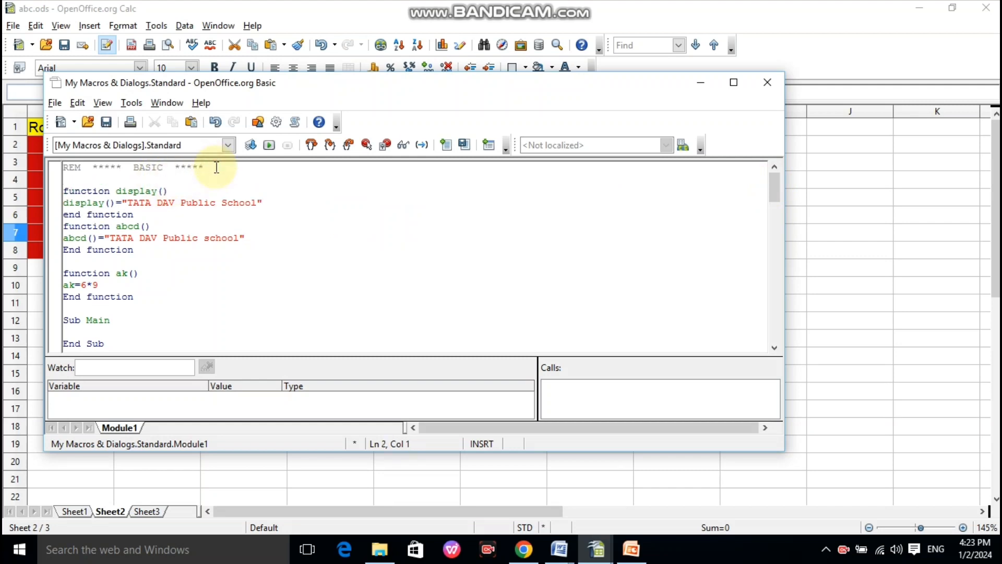
pyautogui.write('function p')
pyautogui.write('ara(a)')
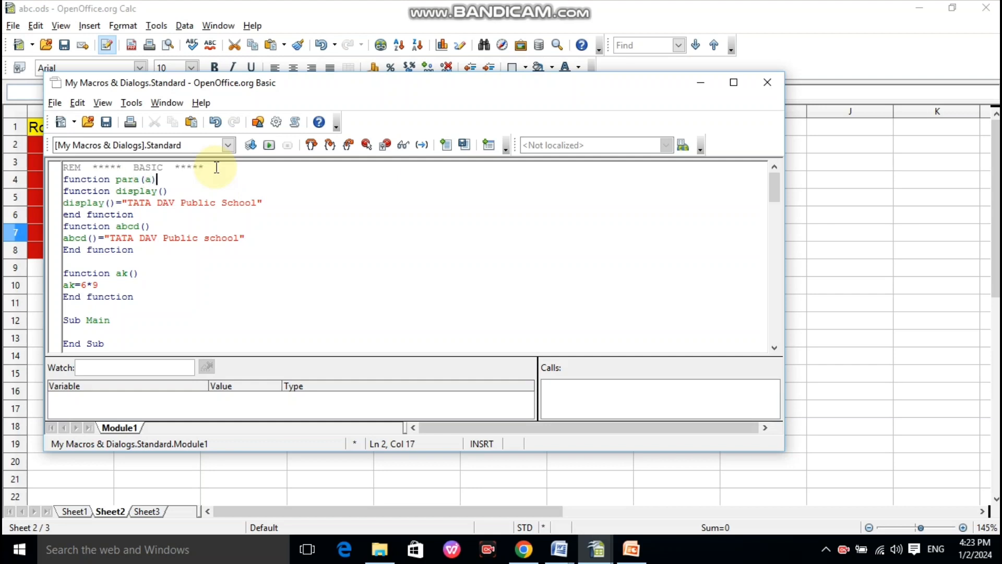
pyautogui.press('Return')
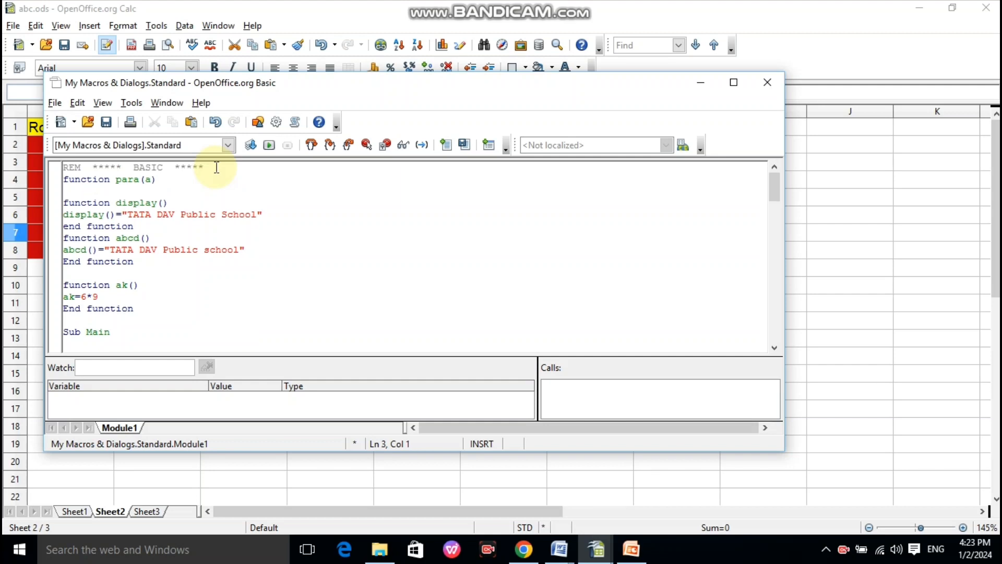
pyautogui.write('para=a*2')
pyautogui.press('Return')
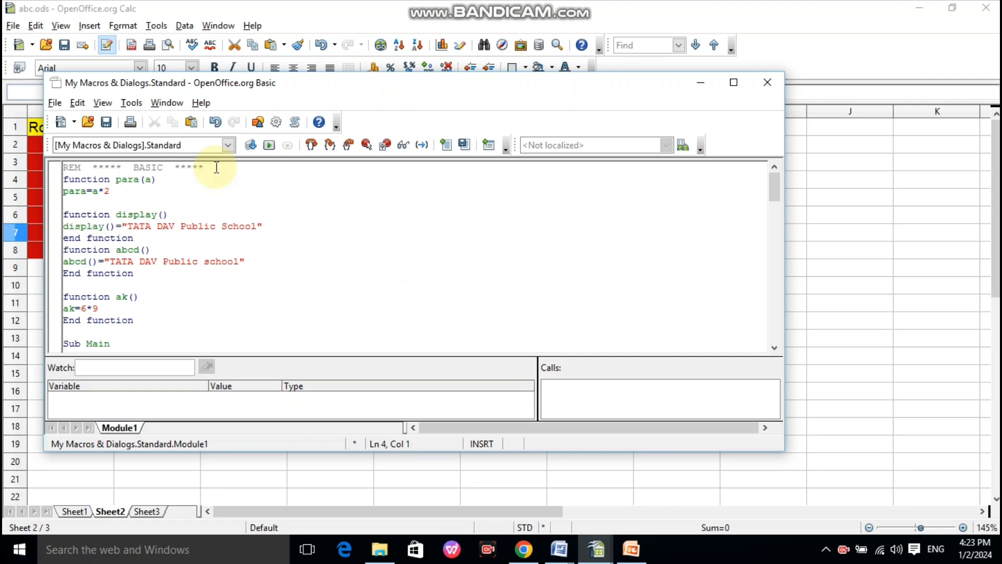
pyautogui.write('end function')
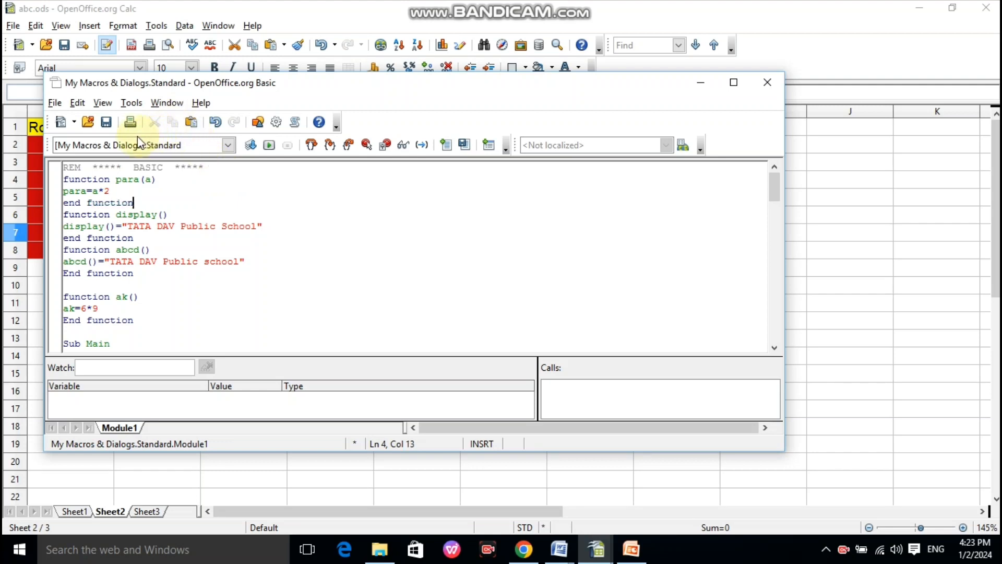
pyautogui.click(107, 123)
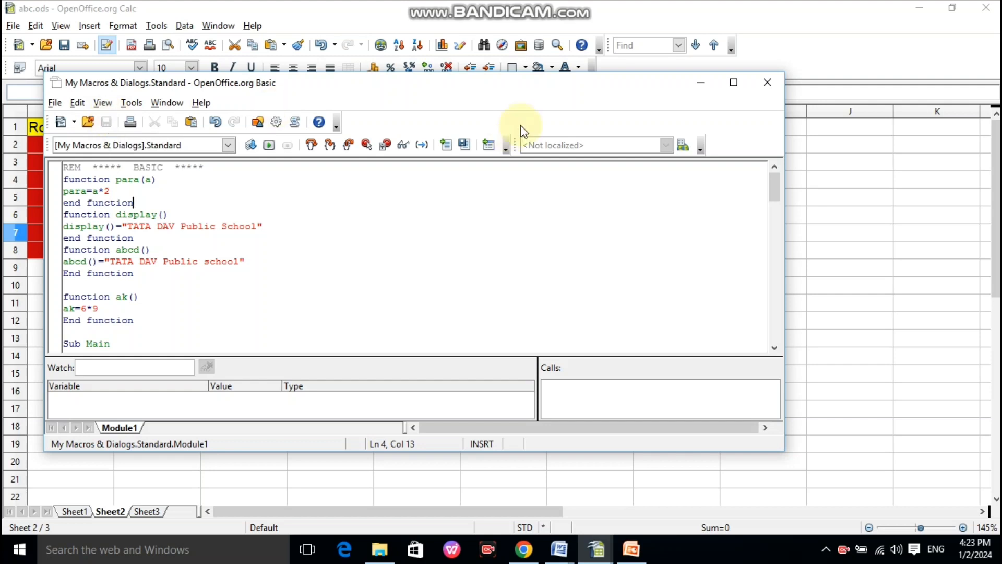
# - Return to the spreadsheet and enter 10 in cell D17
pyautogui.click(846, 251)
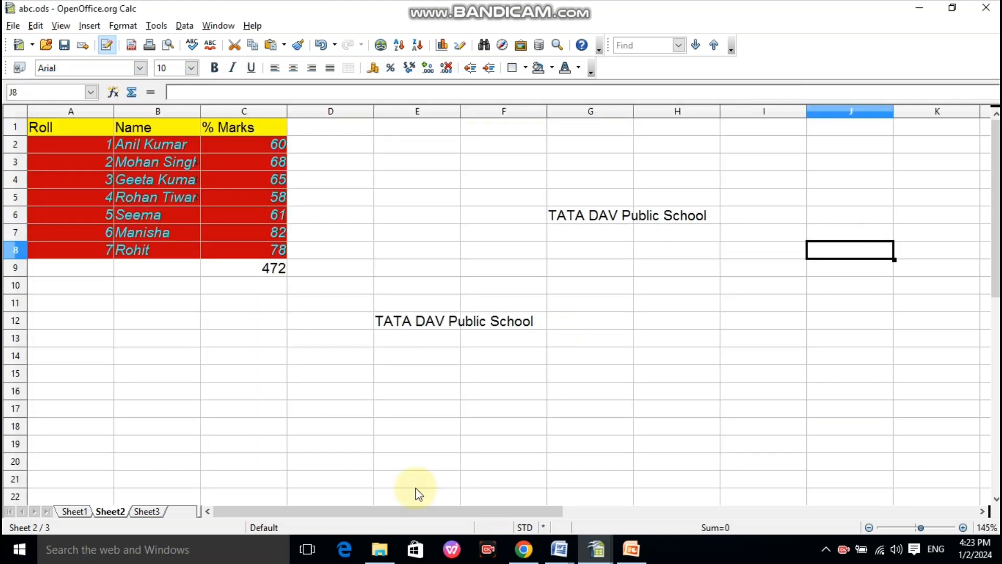
pyautogui.click(316, 406)
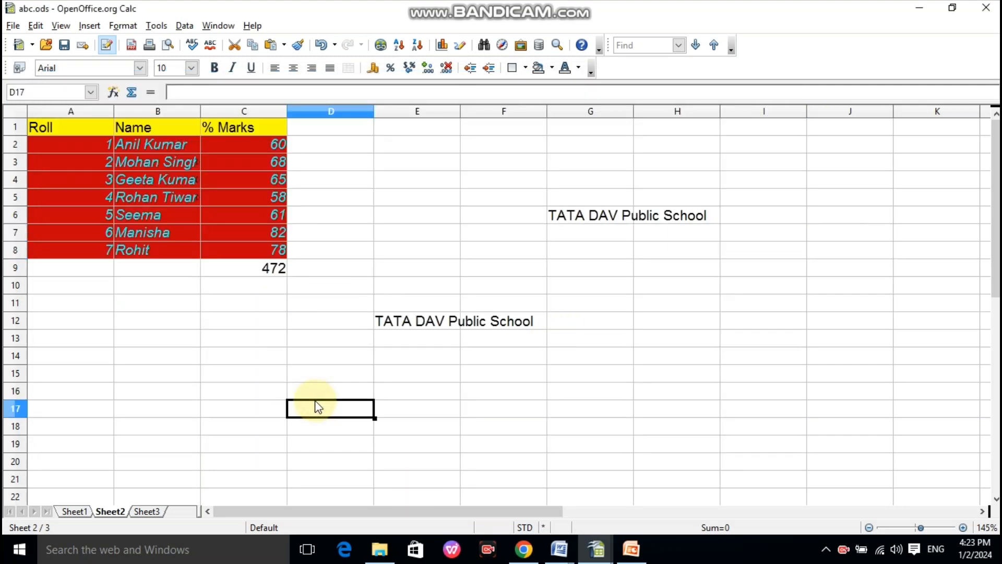
pyautogui.write('10')
pyautogui.press('Return')
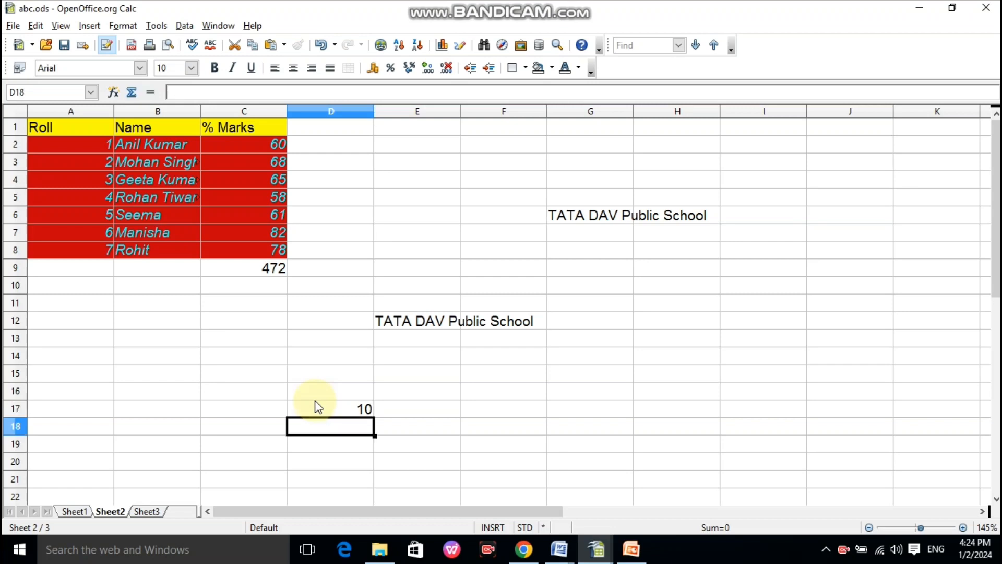
# - Call the custom function with a constant argument in cell E18 using the formula =para(3)
pyautogui.press('Right')
pyautogui.write('=pa')
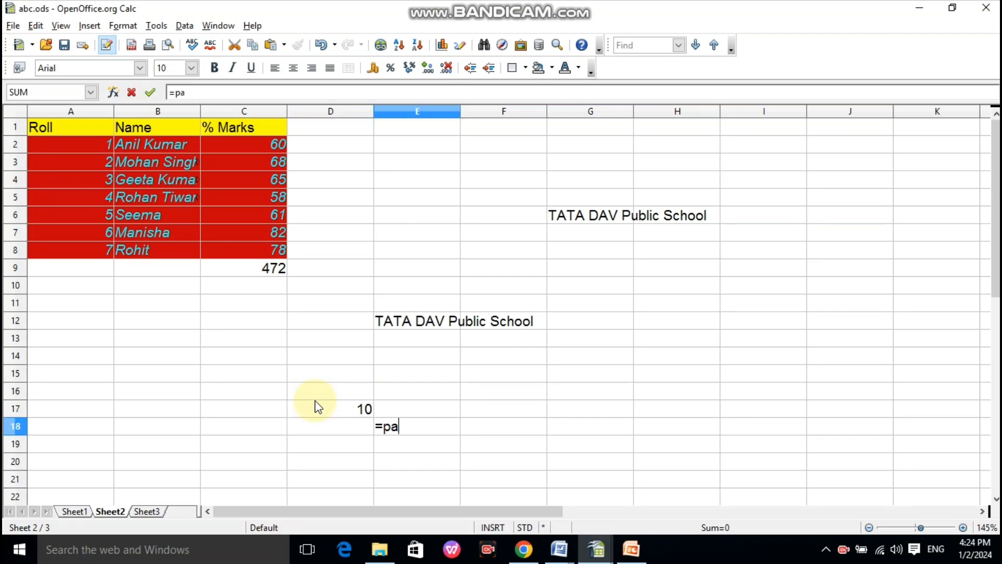
pyautogui.write('ra(')
pyautogui.write('3)')
pyautogui.press('Return')
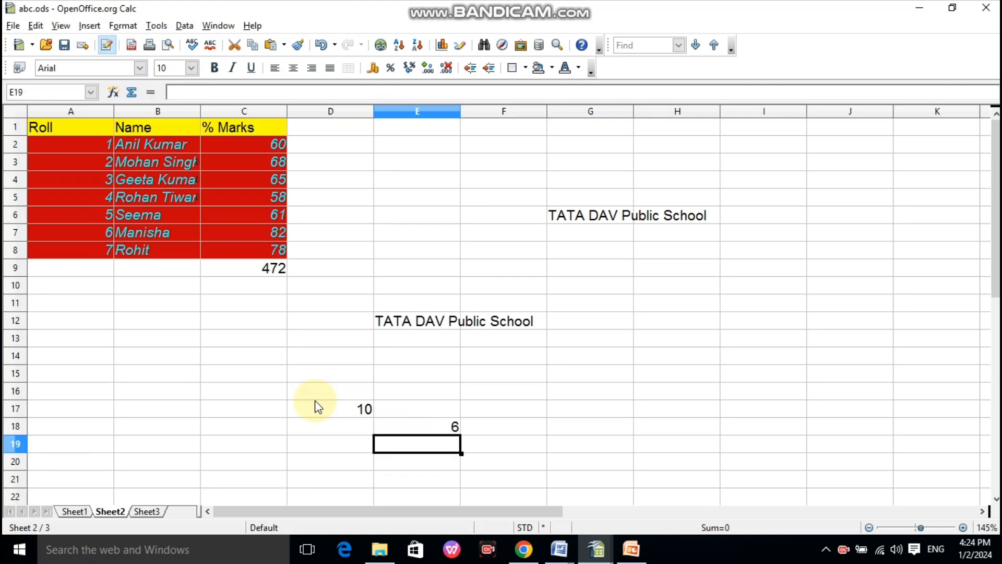
# - Call the custom function with a cell reference in cell F19 using the formula =para(D17)
pyautogui.click(488, 451)
pyautogui.write('=')
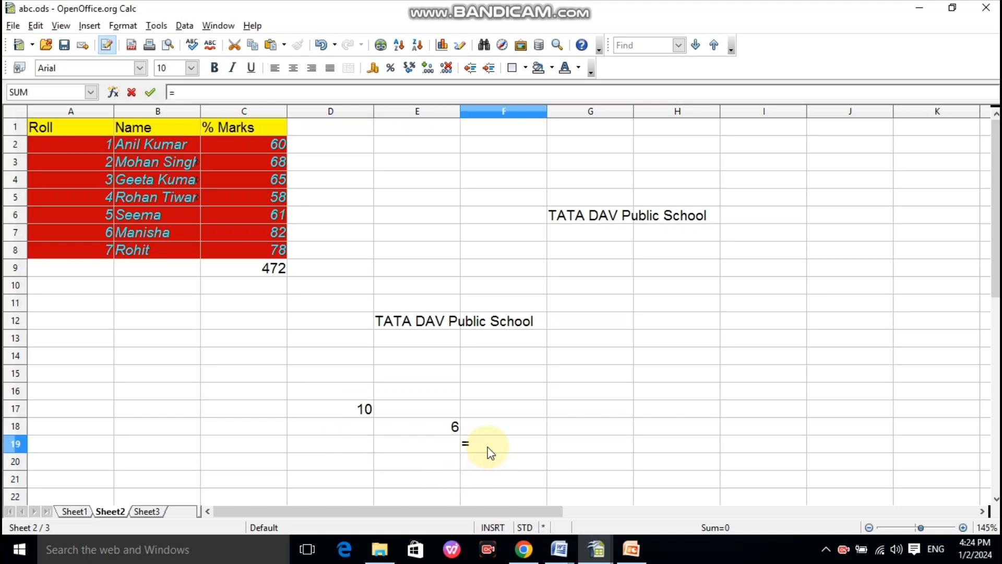
pyautogui.write('para(')
pyautogui.click(366, 410)
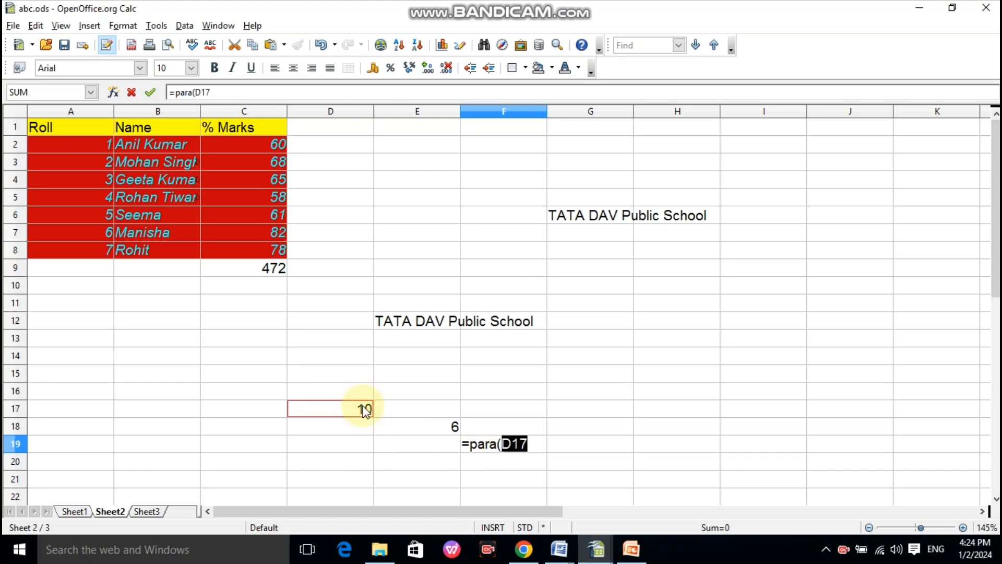
pyautogui.write(')')
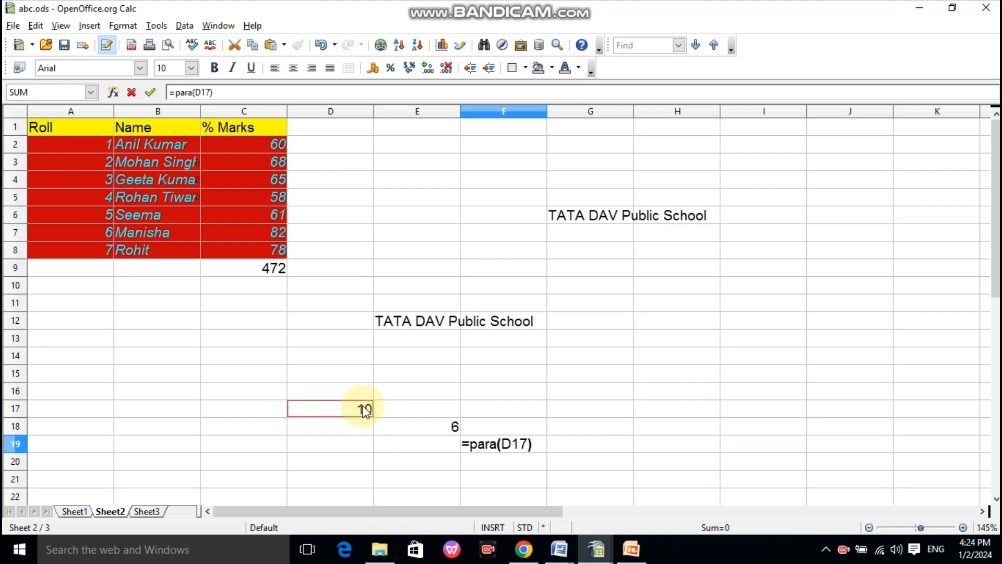
pyautogui.press('Return')
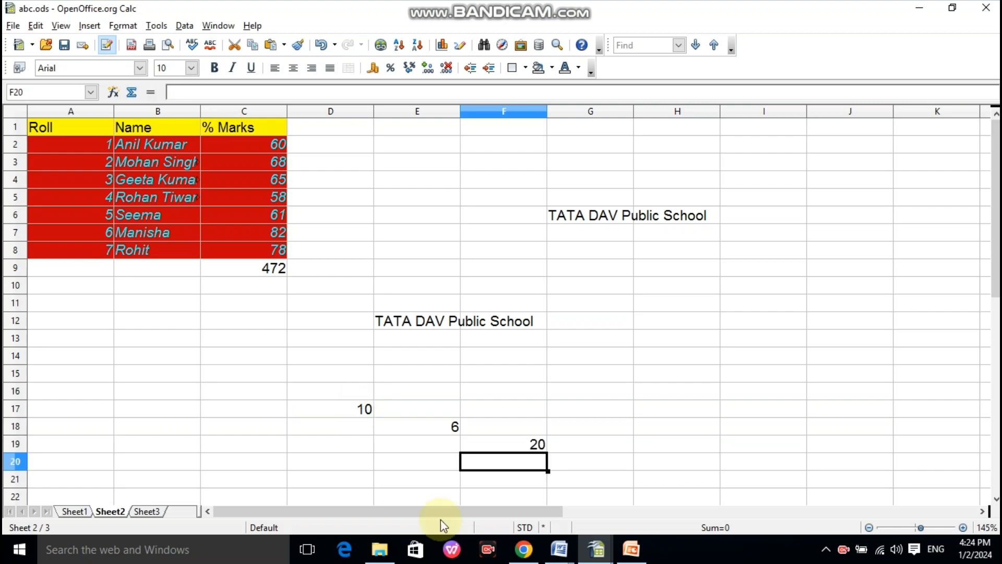
# - Check the next topic in the Macros in a Spreadsheet Word document, then go to Sheet1 of the abc.ods spreadsheet
pyautogui.moveTo(559, 549)
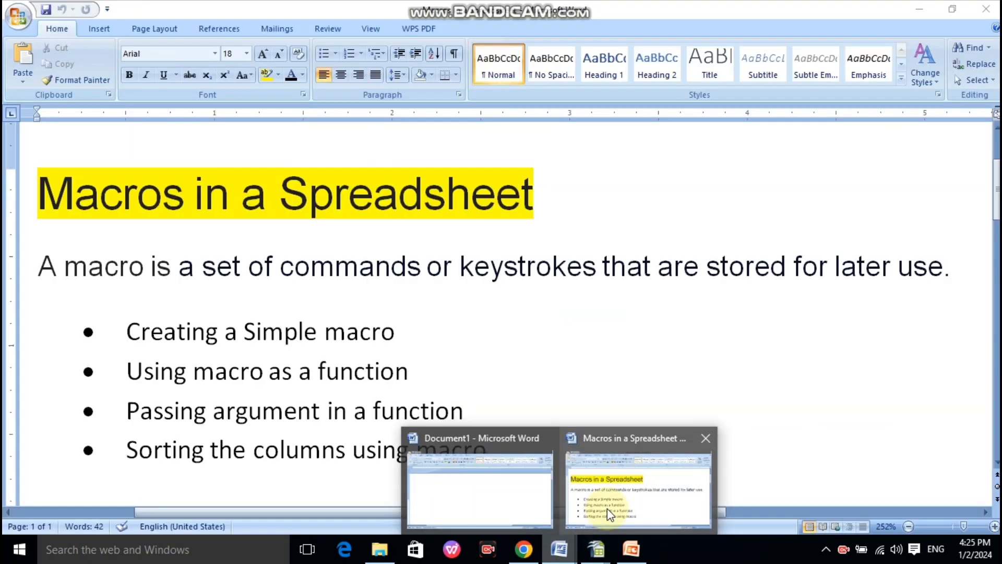
pyautogui.click(607, 508)
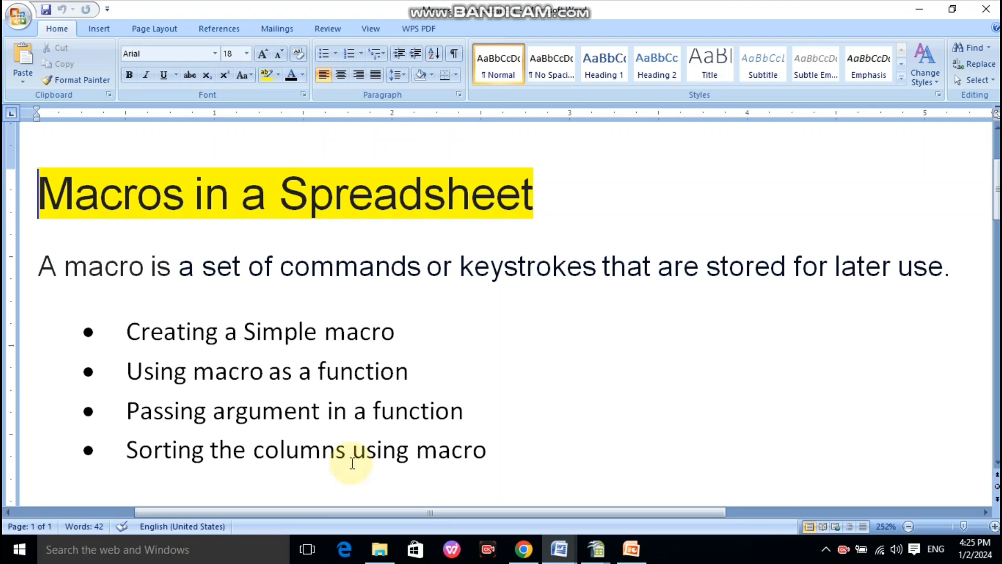
pyautogui.moveTo(597, 549)
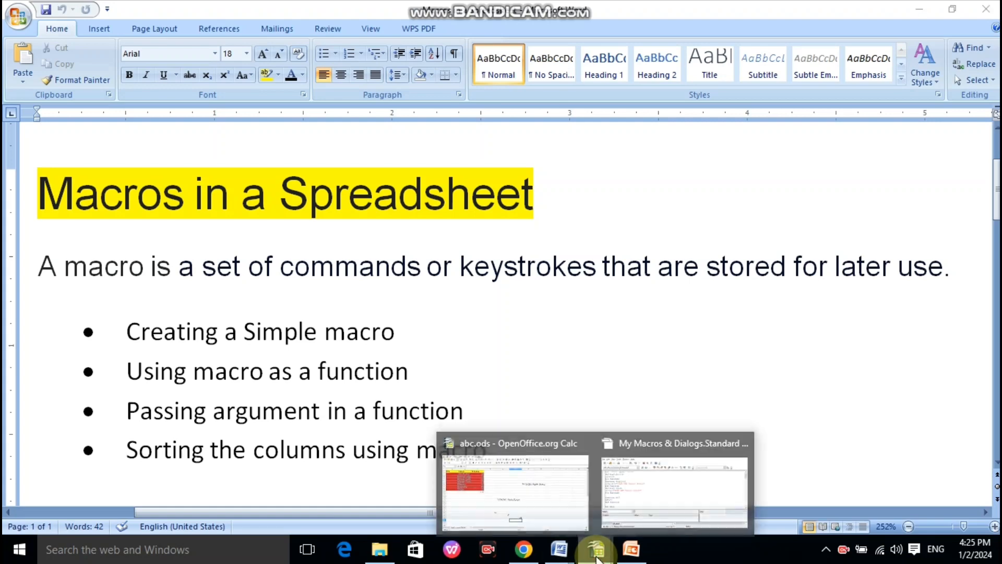
pyautogui.moveTo(654, 493)
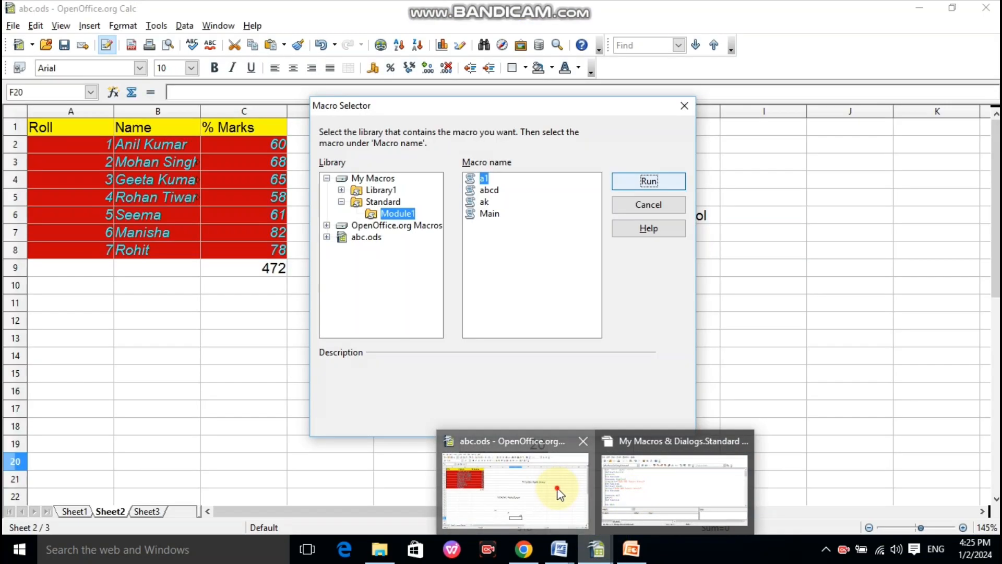
pyautogui.click(569, 492)
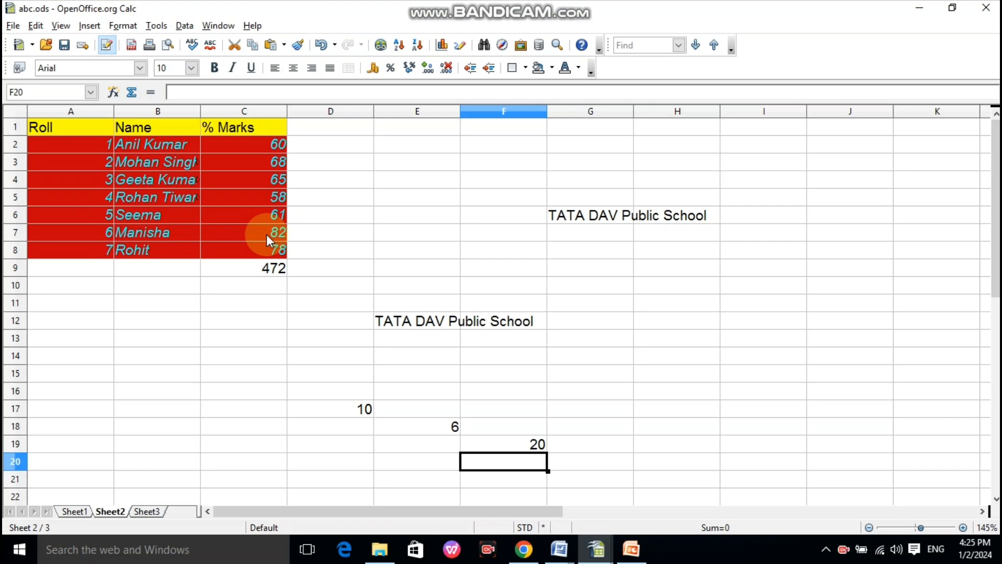
pyautogui.click(73, 512)
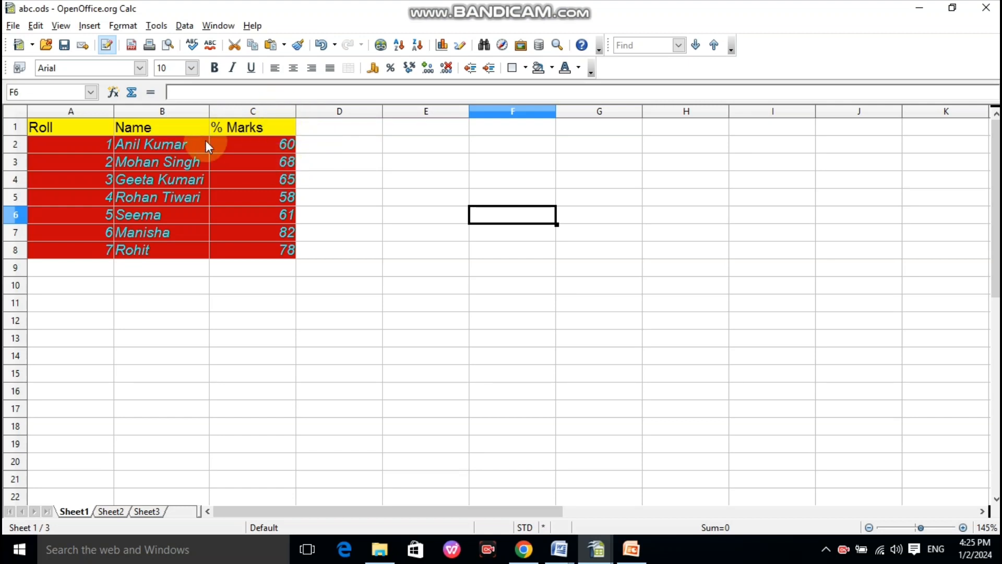
# - Try an ascending sort of the table A1:C8 by % Marks, then undo the sort
pyautogui.moveTo(61, 127); pyautogui.dragTo(254, 246)
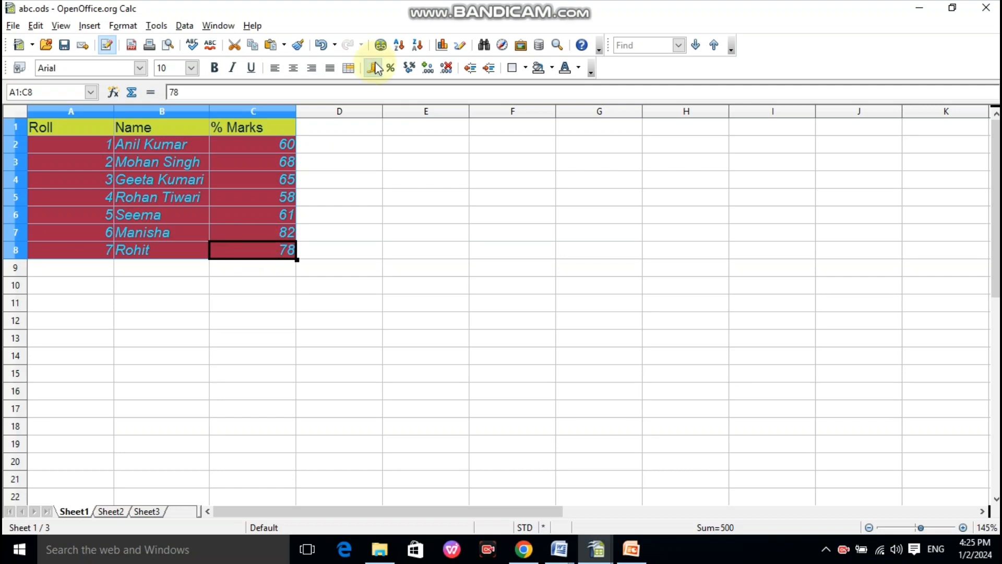
pyautogui.click(400, 45)
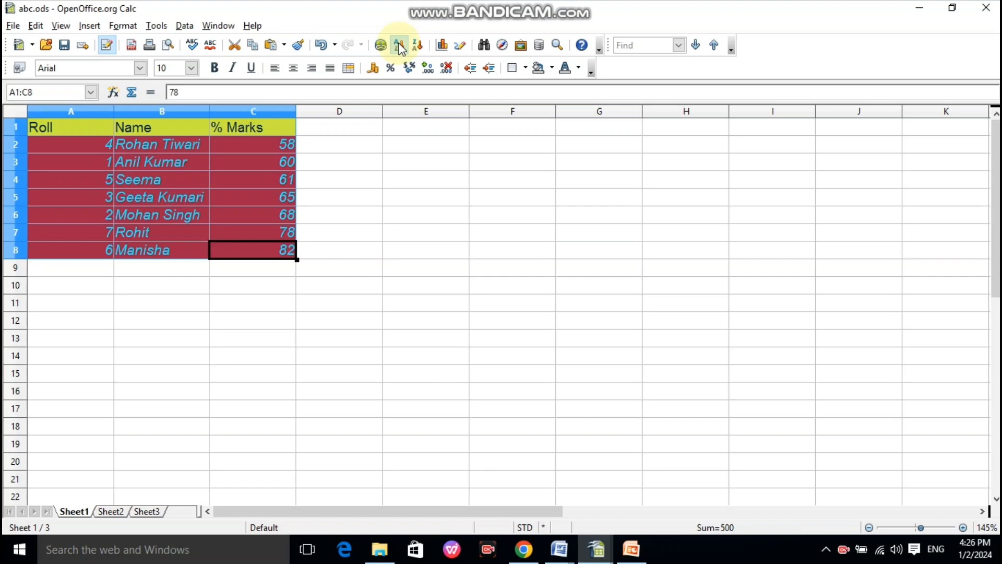
pyautogui.click(398, 50)
pyautogui.hotkey('ctrl', 'z')
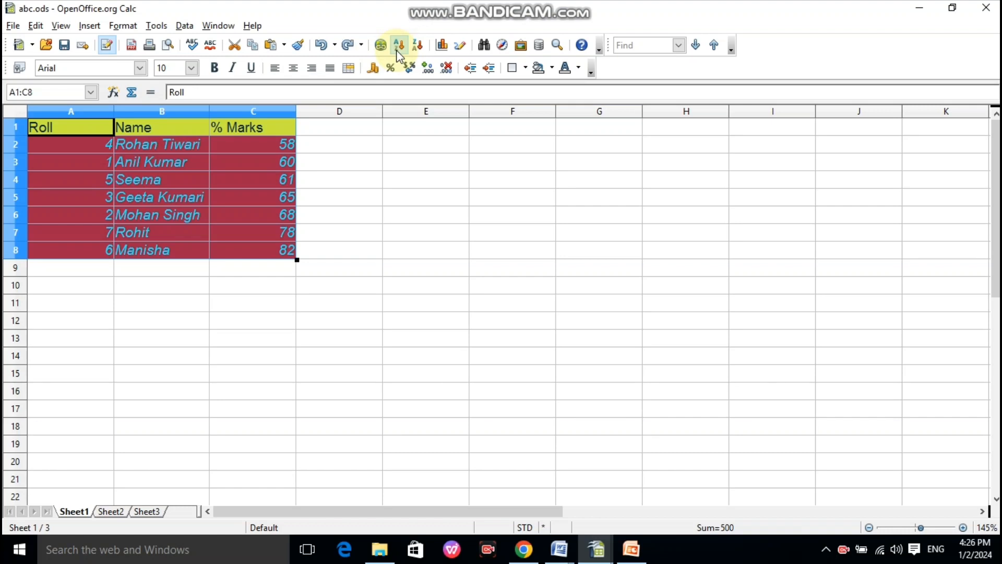
pyautogui.click(398, 50)
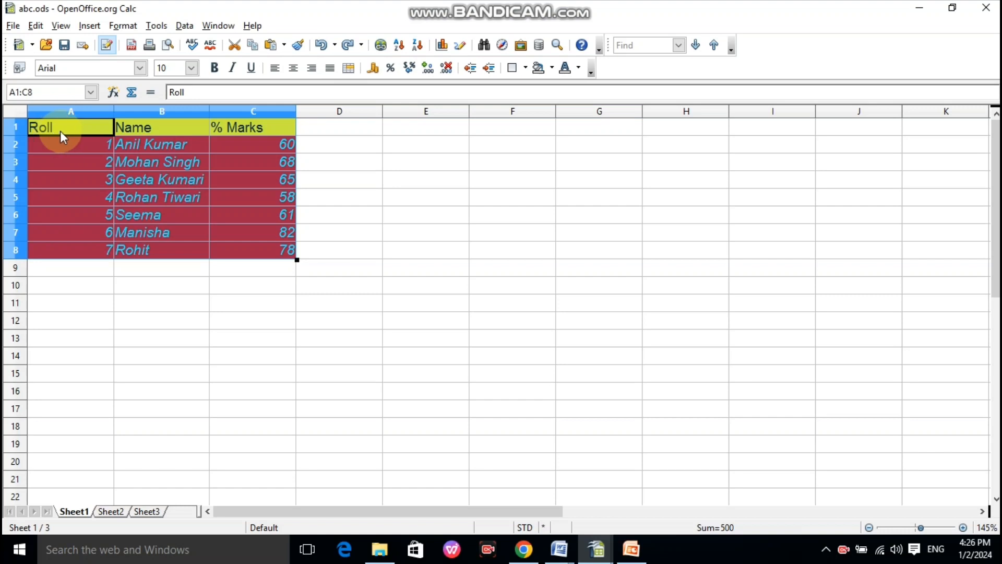
# - Start recording a macro and sort the Sheet1 range A1:C8 in ascending order by % Marks
pyautogui.click(156, 26)
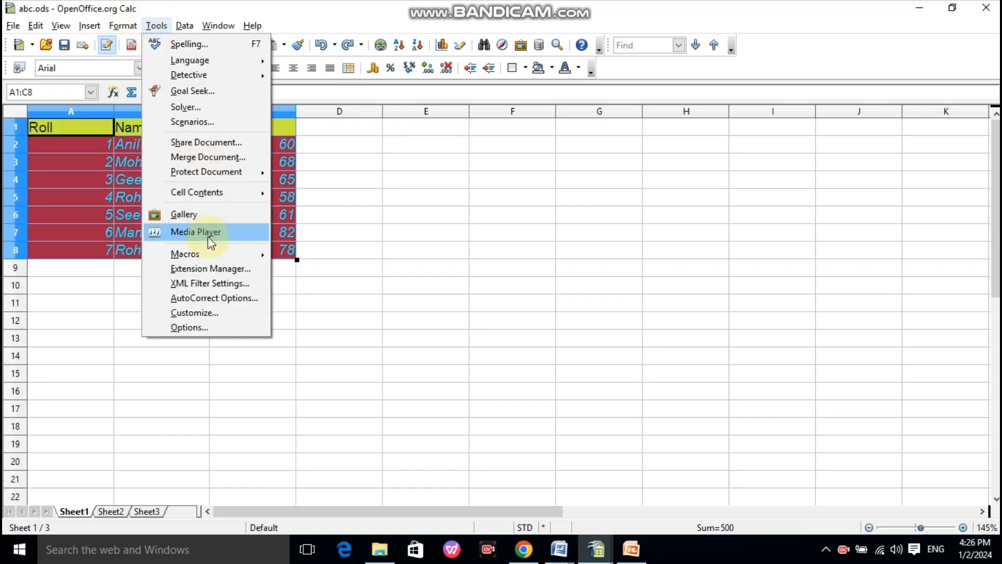
pyautogui.moveTo(211, 254)
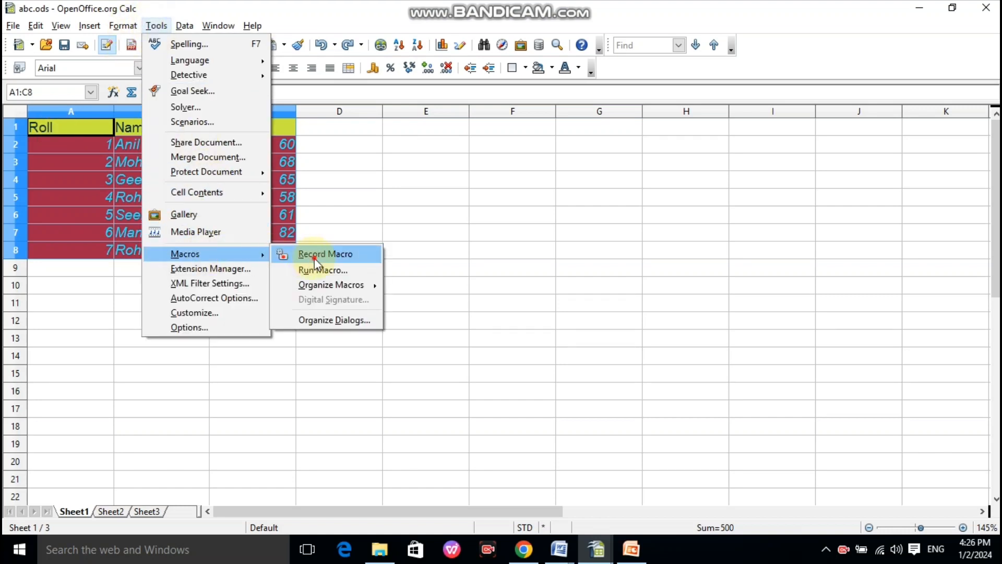
pyautogui.click(314, 257)
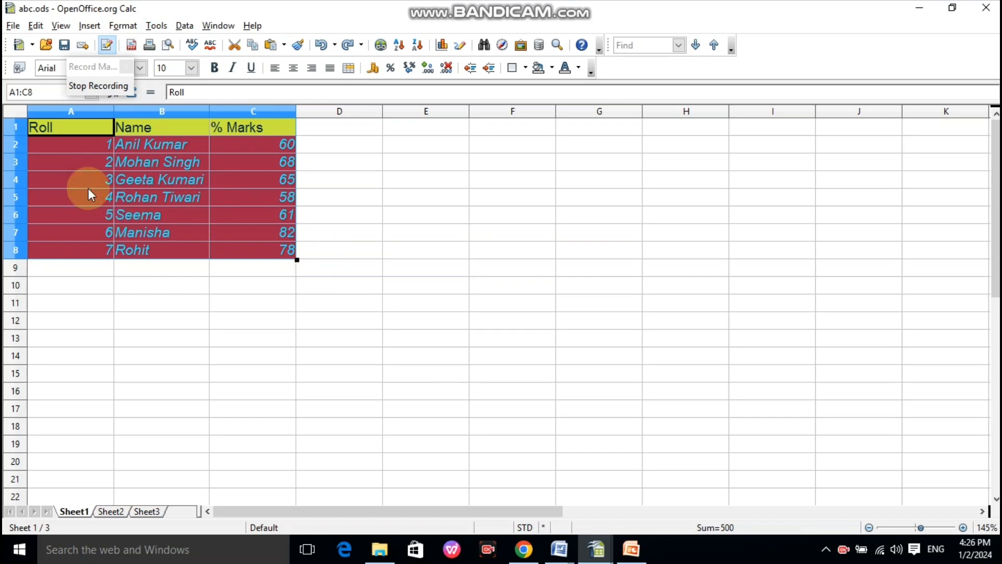
pyautogui.moveTo(58, 127); pyautogui.dragTo(205, 176)
pyautogui.hotkey('ctrl', 'z')
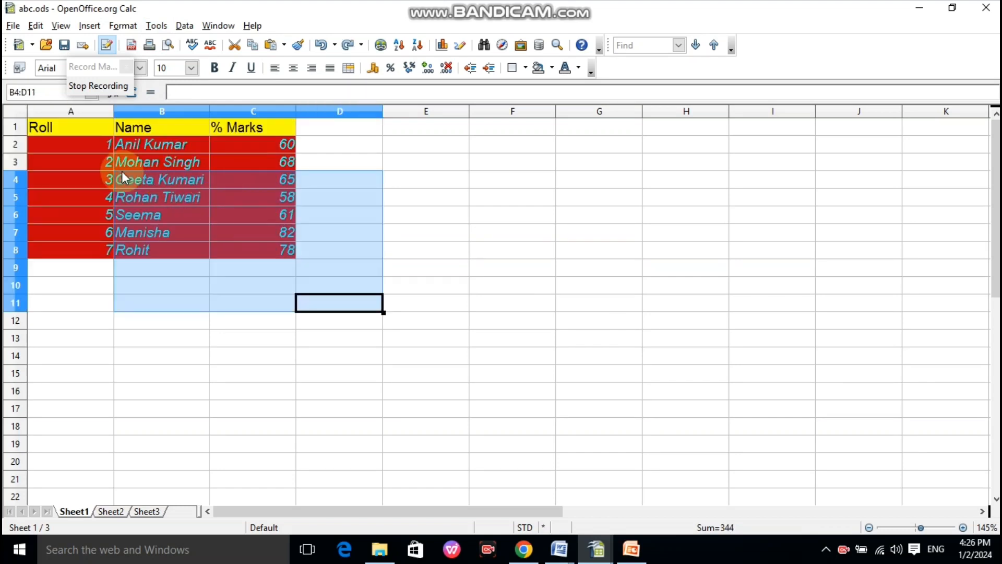
pyautogui.click(61, 128)
pyautogui.moveTo(61, 127); pyautogui.dragTo(256, 252)
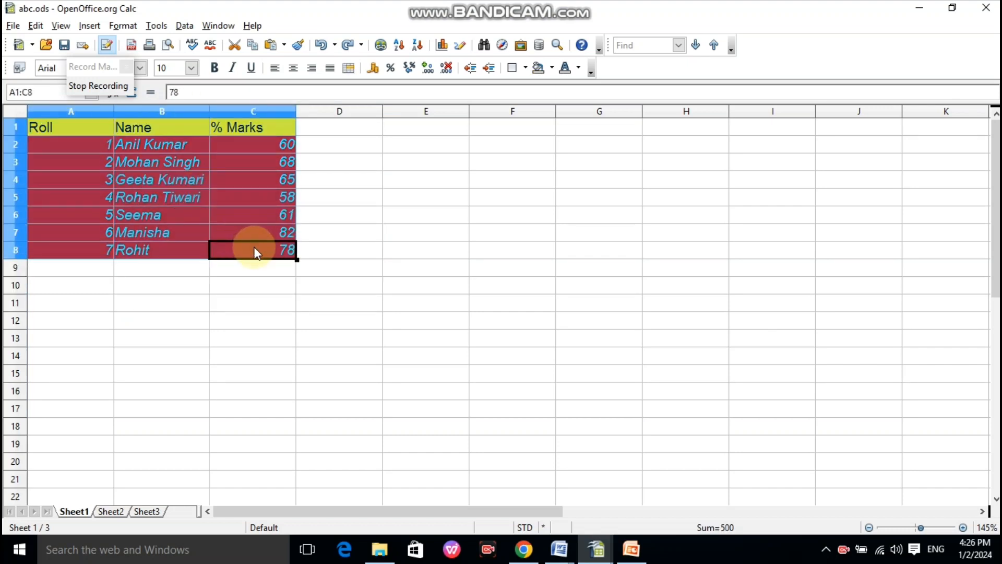
pyautogui.click(399, 44)
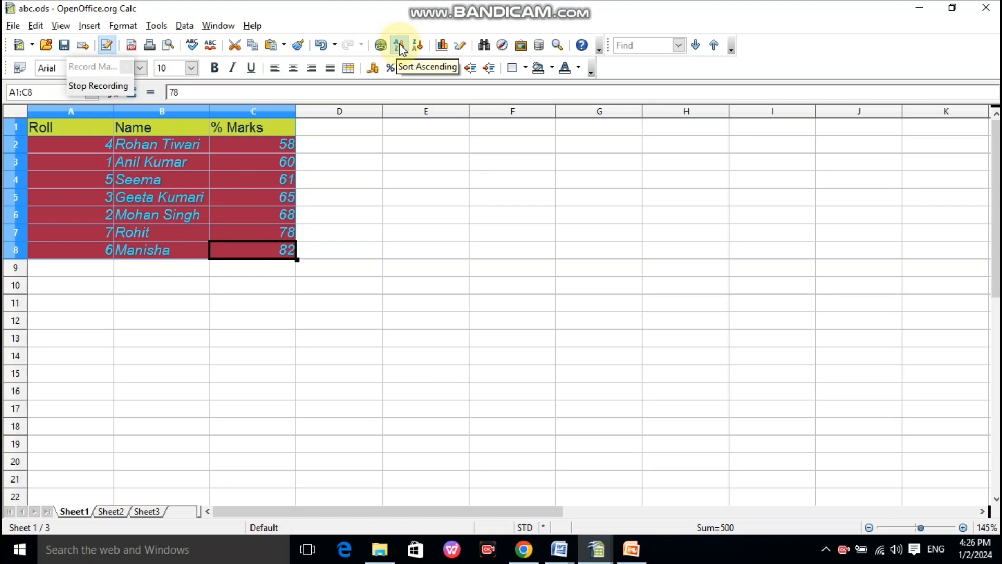
# - Stop the recording and save the macro as para1 in Module1 of the Standard library
pyautogui.click(91, 86)
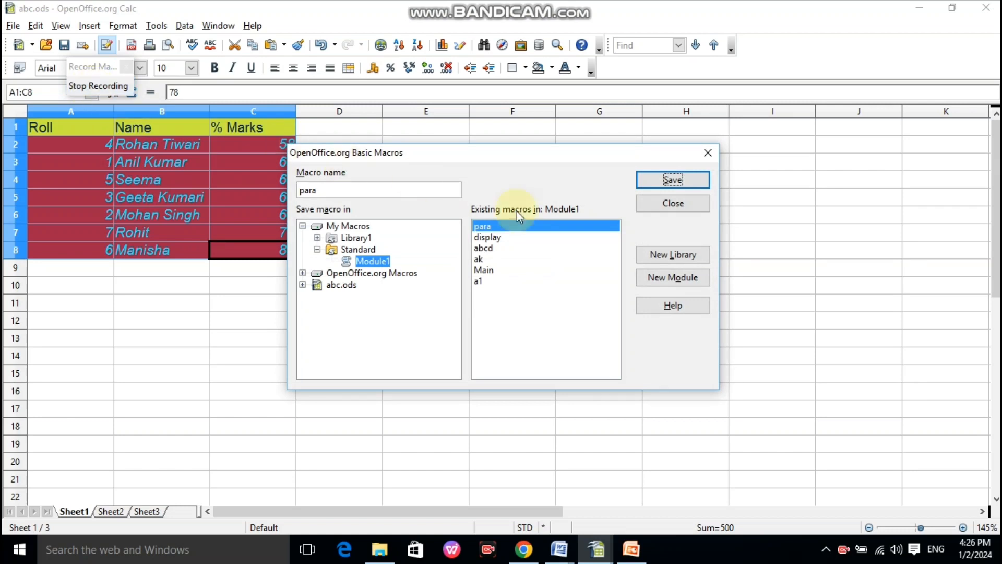
pyautogui.click(479, 281)
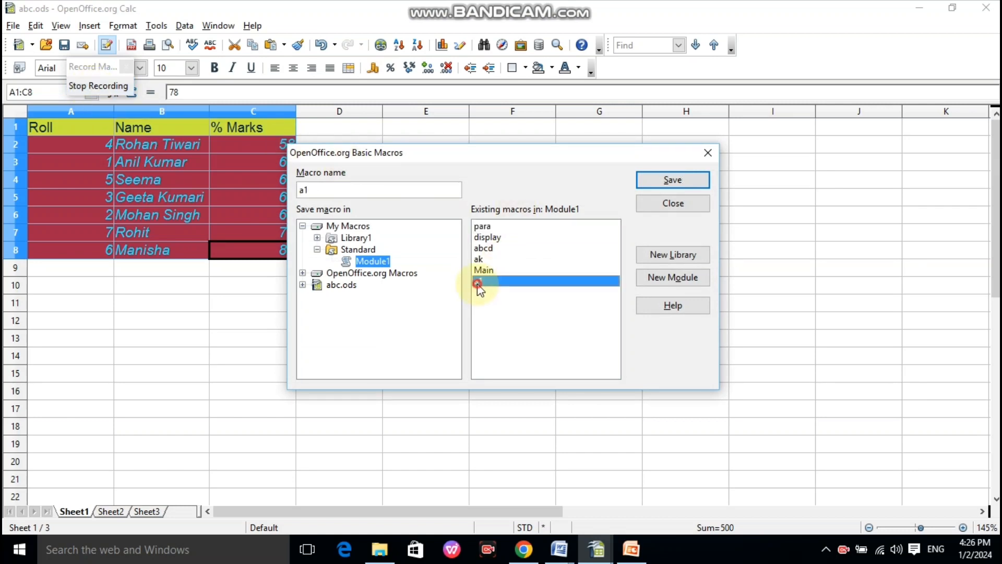
pyautogui.click(506, 226)
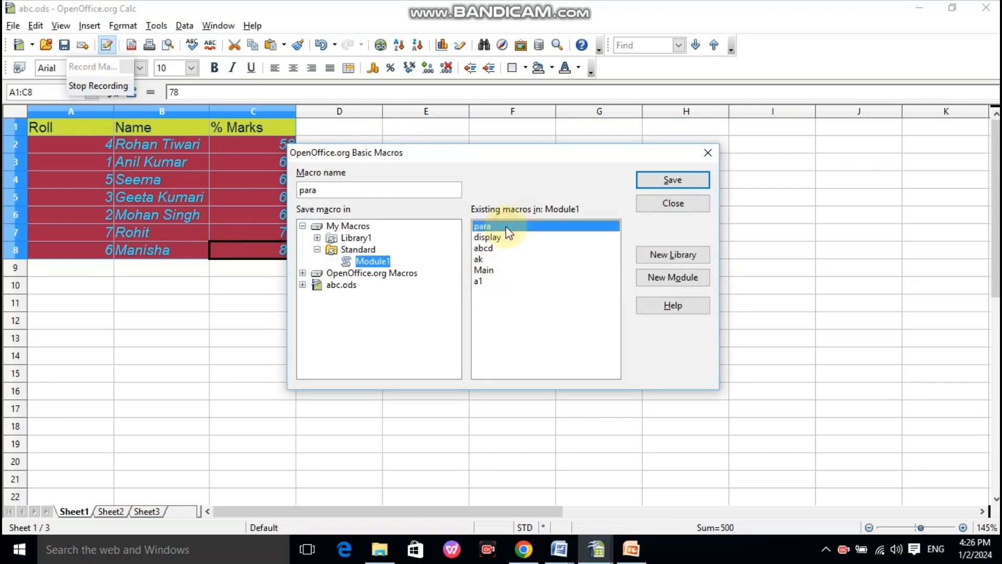
pyautogui.click(332, 188)
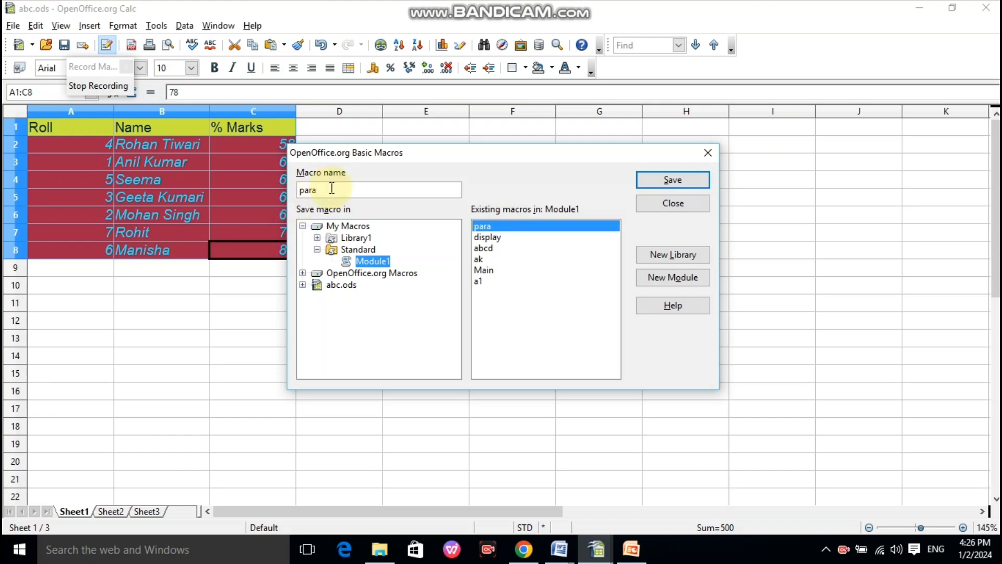
pyautogui.write('1')
pyautogui.click(666, 183)
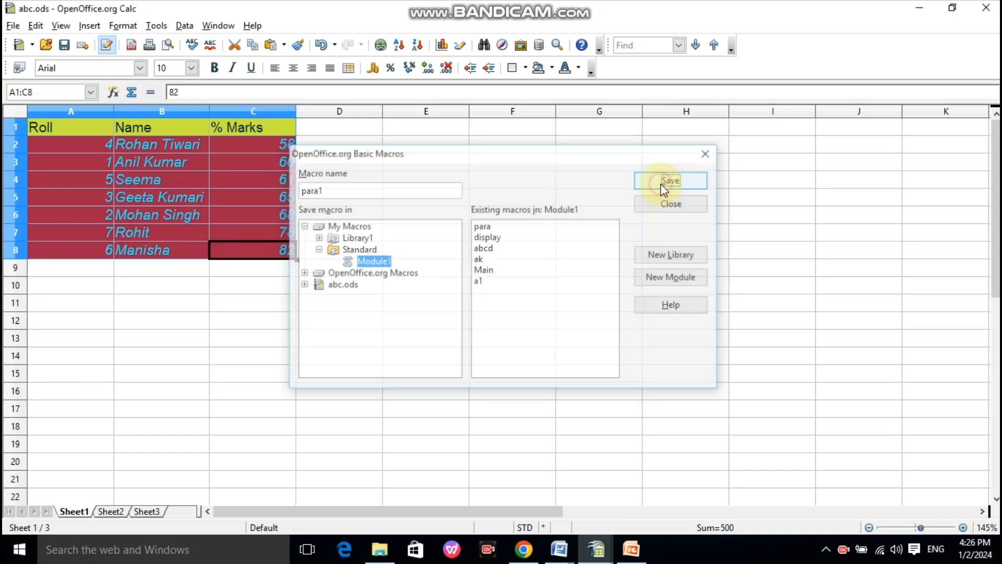
# - Try to sort the Sheet2 table by running the para1 macro from My Macros, Standard, Module1, with cell A1 selected
pyautogui.click(116, 516)
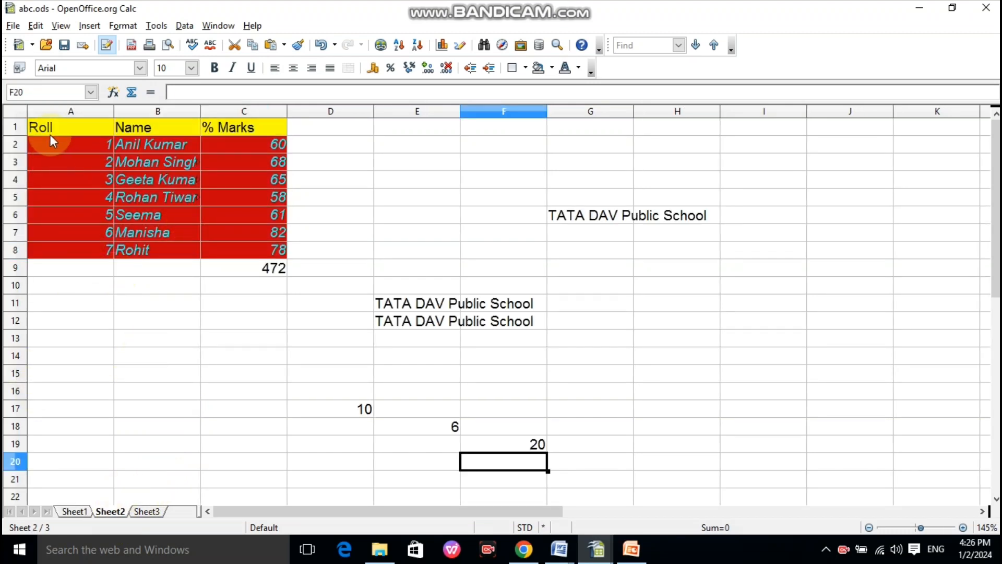
pyautogui.moveTo(49, 131)
pyautogui.mouseDown()
pyautogui.moveTo(202, 207)
pyautogui.moveTo(42, 127)
pyautogui.mouseUp()
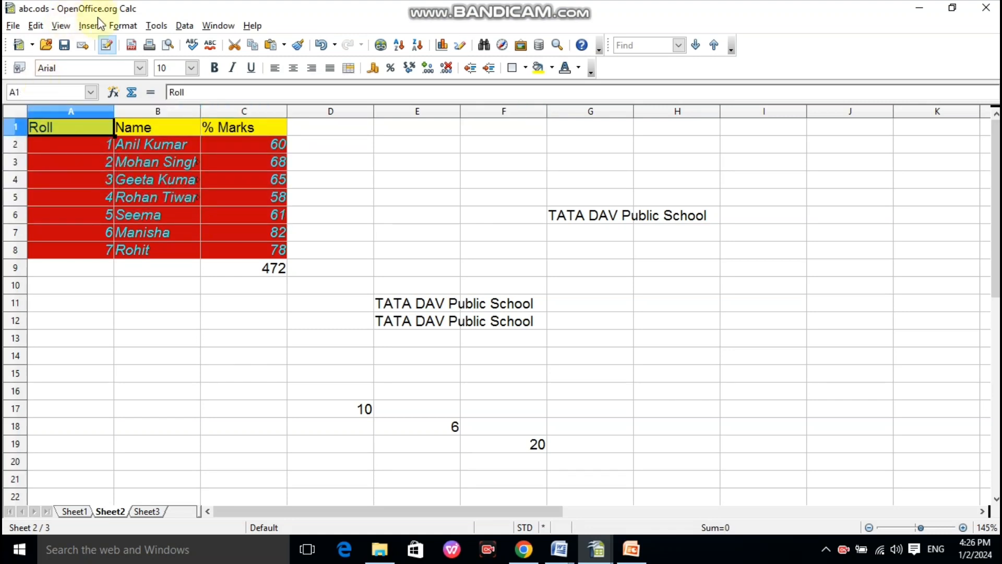
pyautogui.click(155, 28)
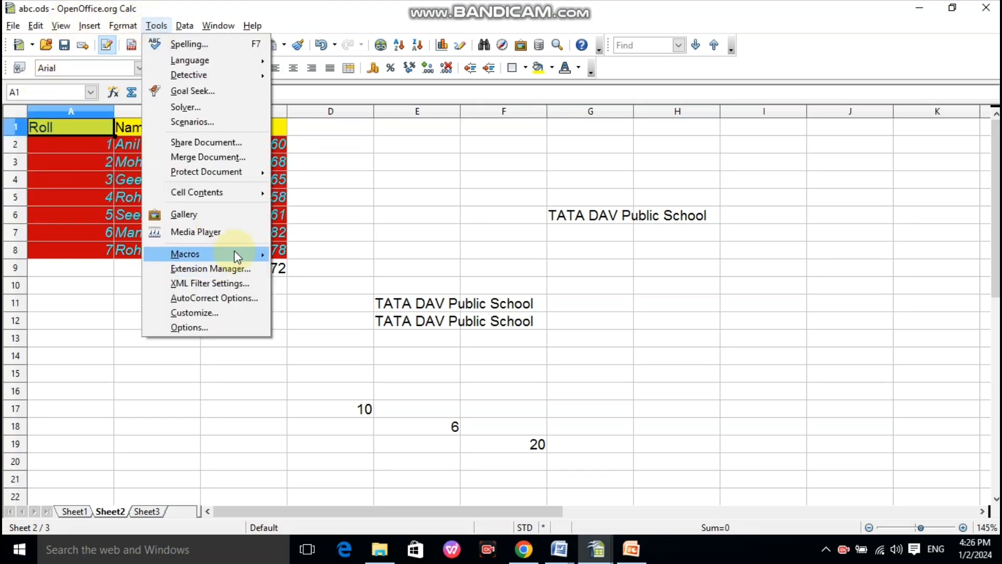
pyautogui.moveTo(235, 253)
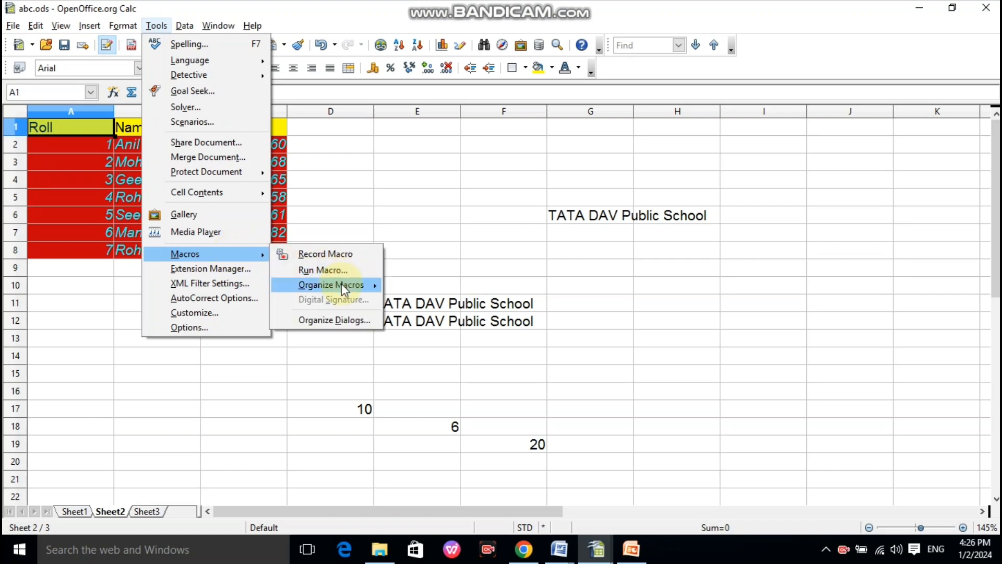
pyautogui.click(334, 272)
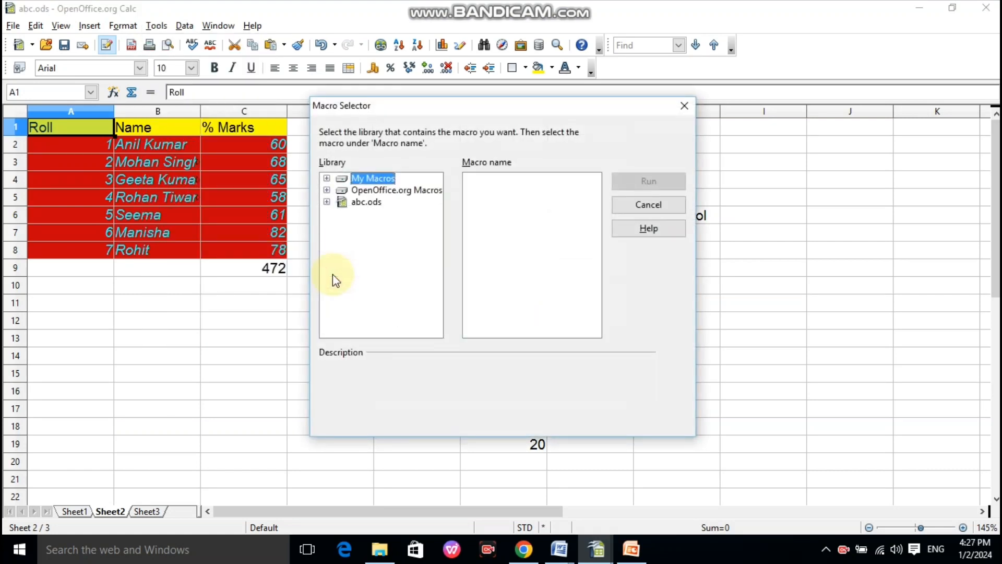
pyautogui.click(326, 179)
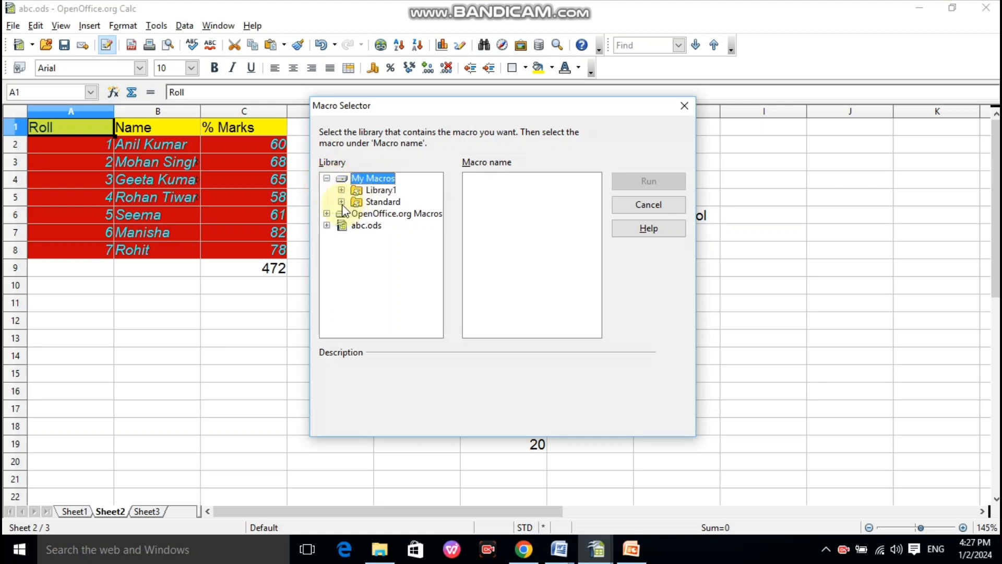
pyautogui.click(341, 202)
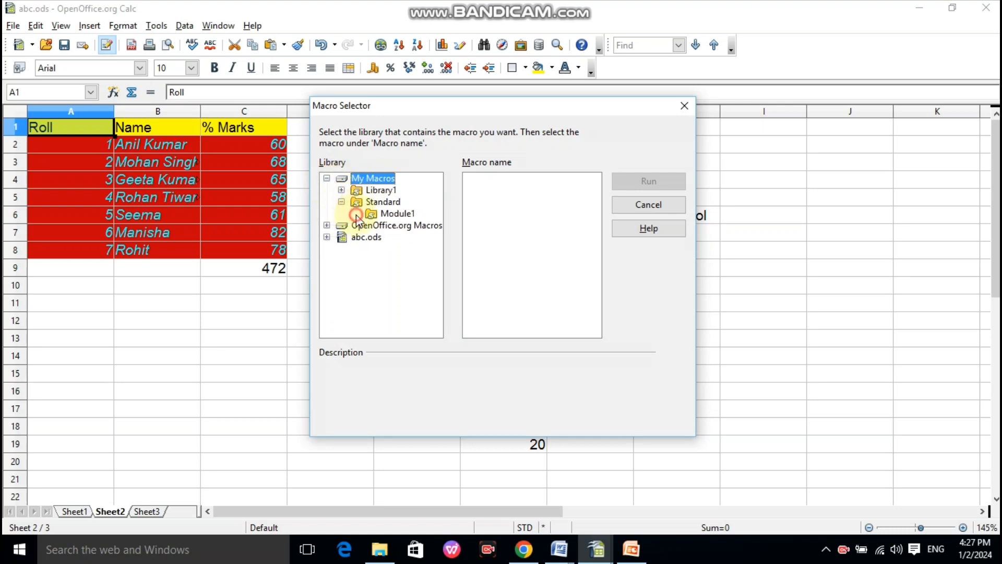
pyautogui.click(394, 214)
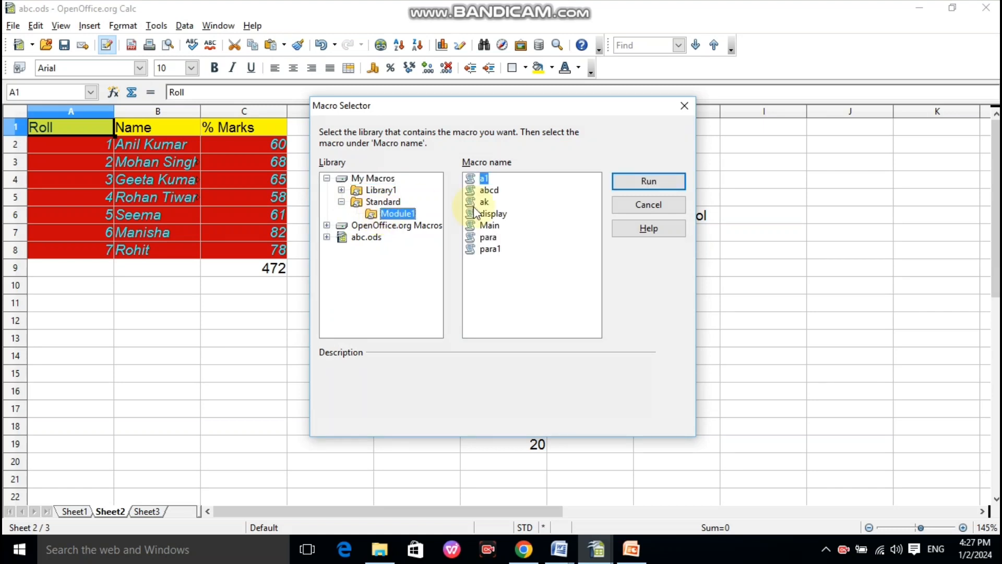
pyautogui.click(491, 249)
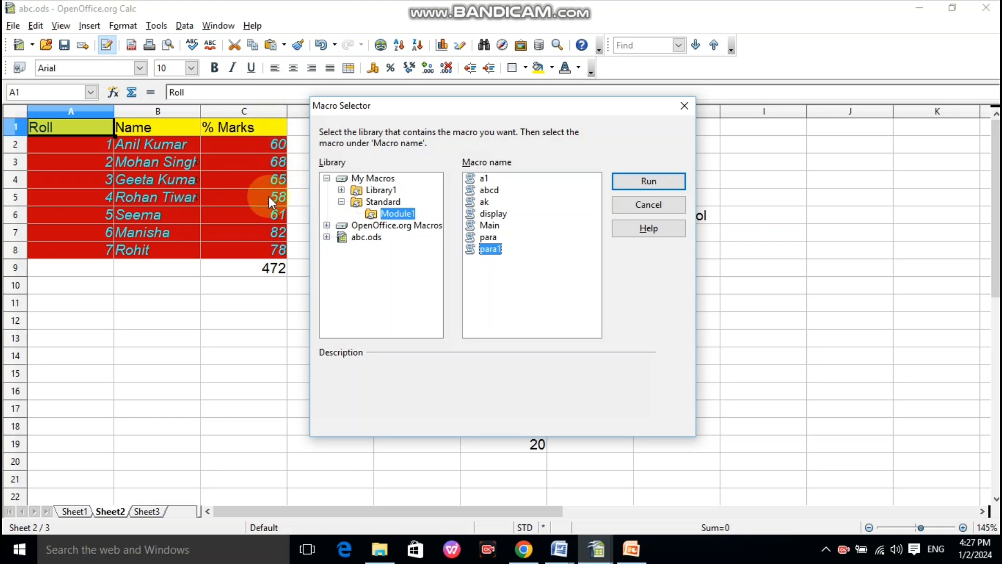
pyautogui.click(649, 181)
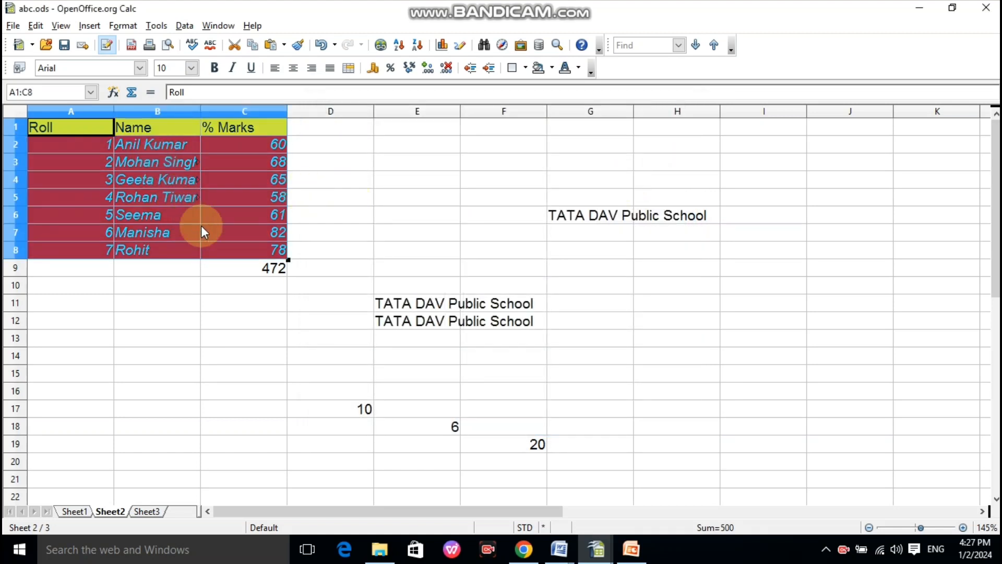
# - Select the range A1:C9 on Sheet2 and run the para1 macro from the Standard library's Module1 again
pyautogui.click(208, 300)
pyautogui.moveTo(41, 131); pyautogui.dragTo(177, 153)
pyautogui.moveTo(271, 236); pyautogui.dragTo(270, 261)
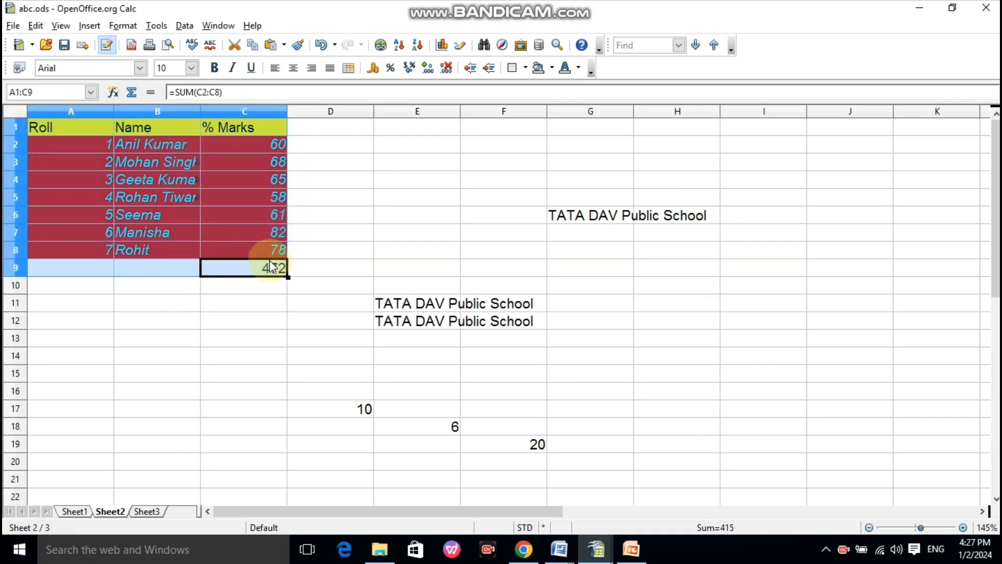
pyautogui.click(159, 27)
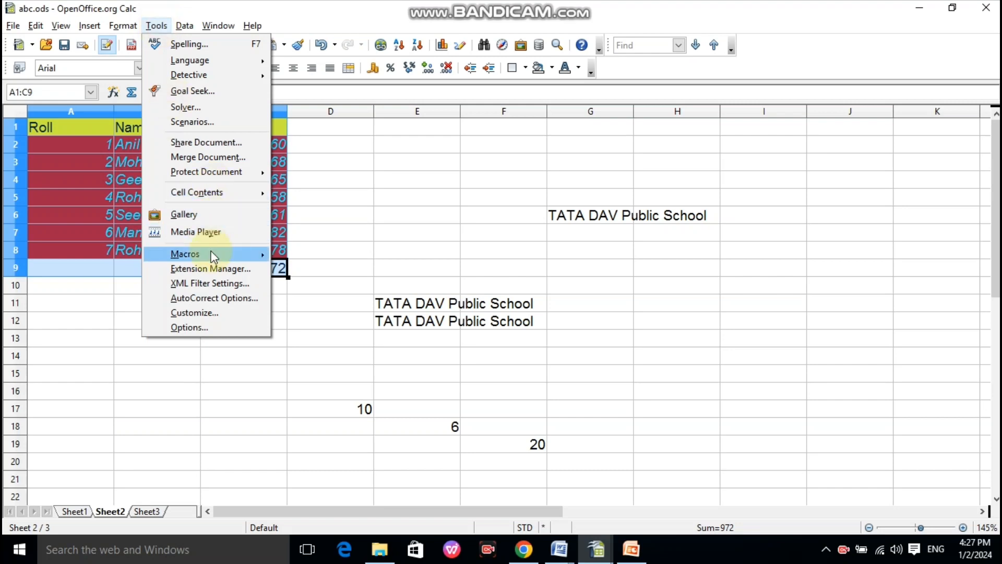
pyautogui.moveTo(210, 254)
pyautogui.click(336, 271)
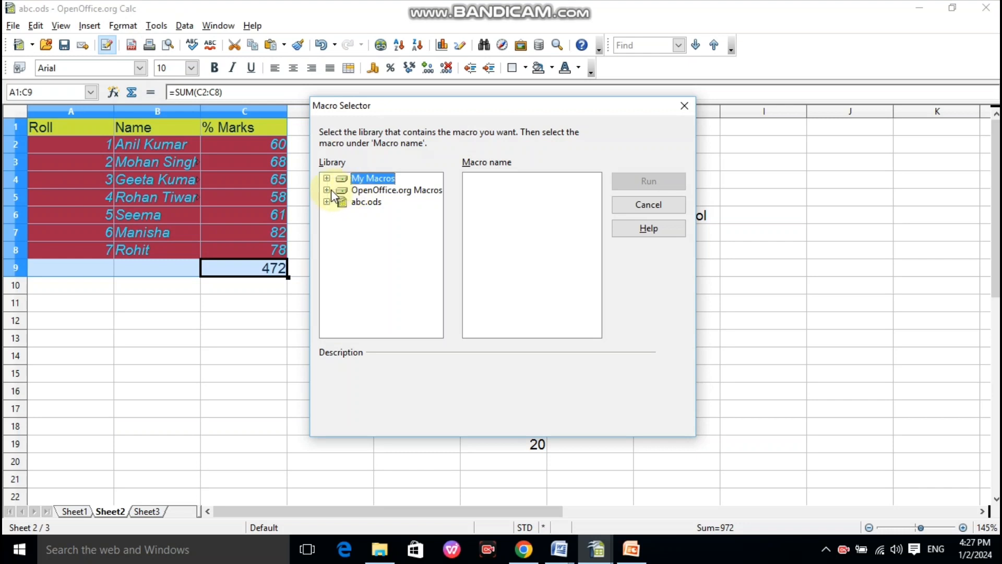
pyautogui.click(327, 191)
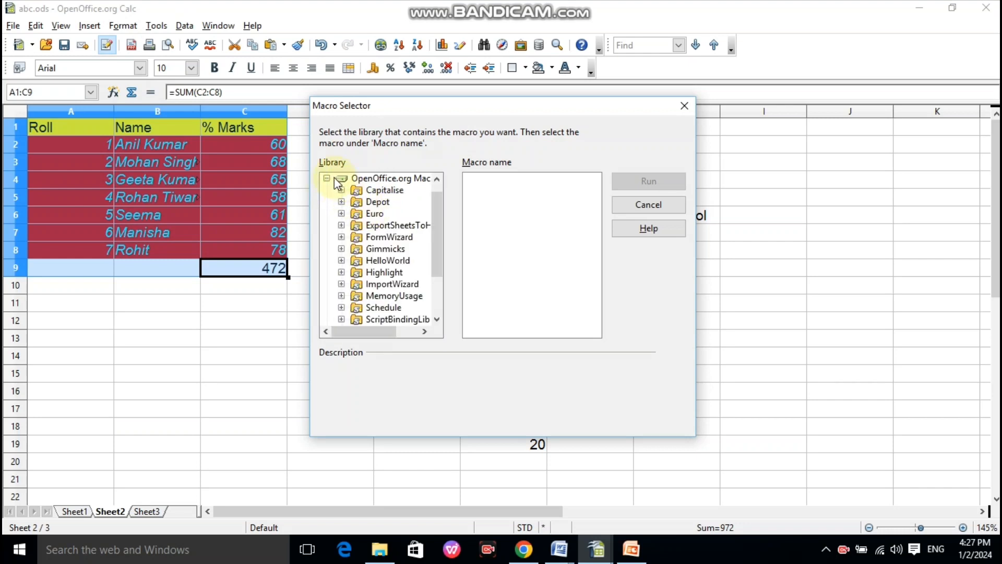
pyautogui.click(327, 178)
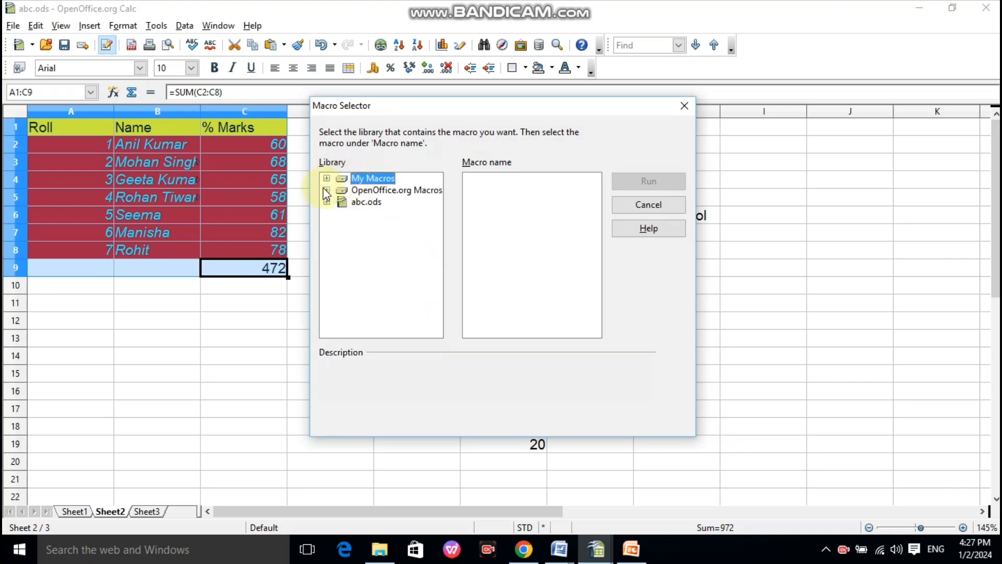
pyautogui.click(326, 179)
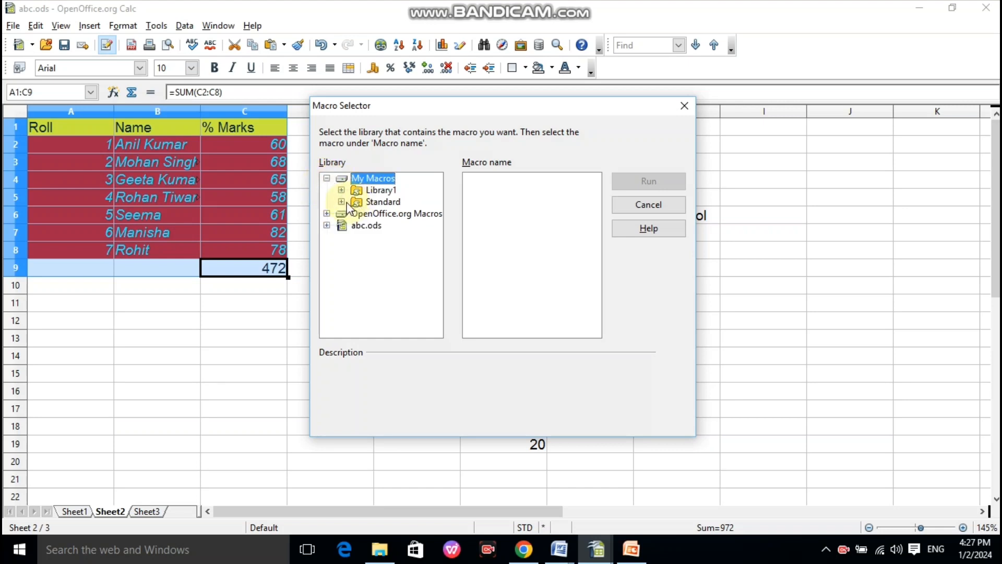
pyautogui.click(341, 201)
pyautogui.click(356, 214)
pyautogui.click(373, 214)
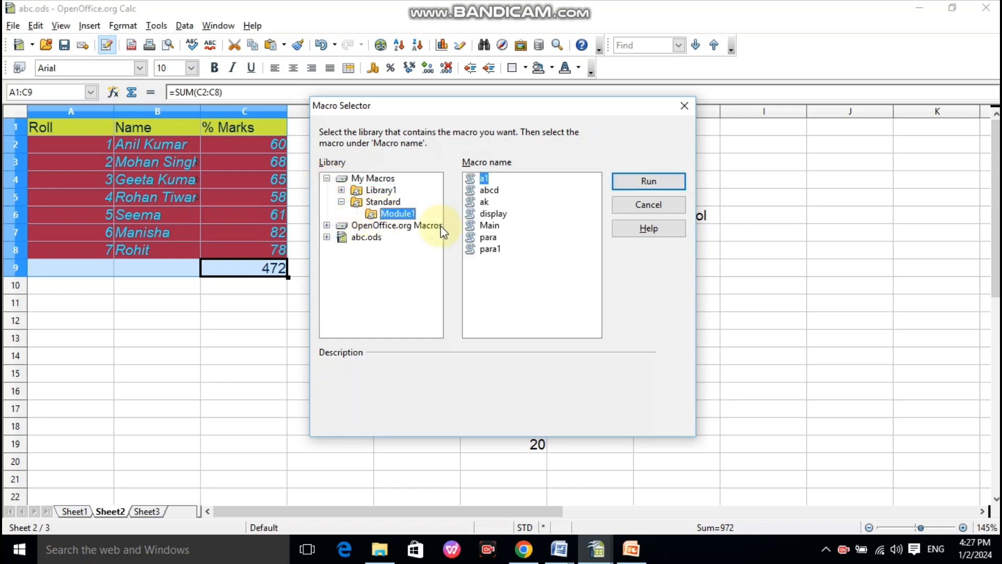
pyautogui.click(485, 250)
pyautogui.click(645, 182)
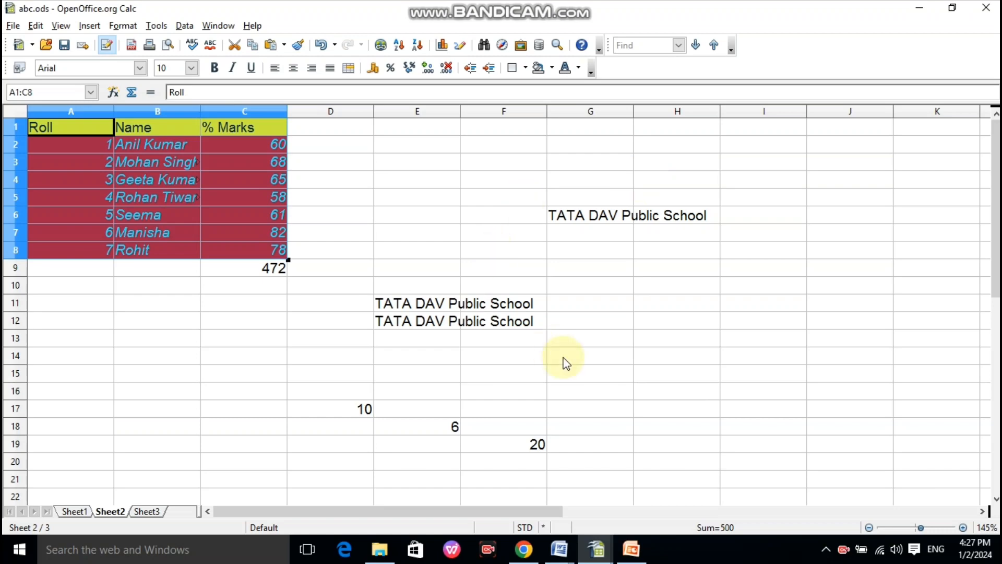
# - Switch to the Macros in a Spreadsheet Word document and select its bulleted list of macro topics for review
pyautogui.click(596, 551)
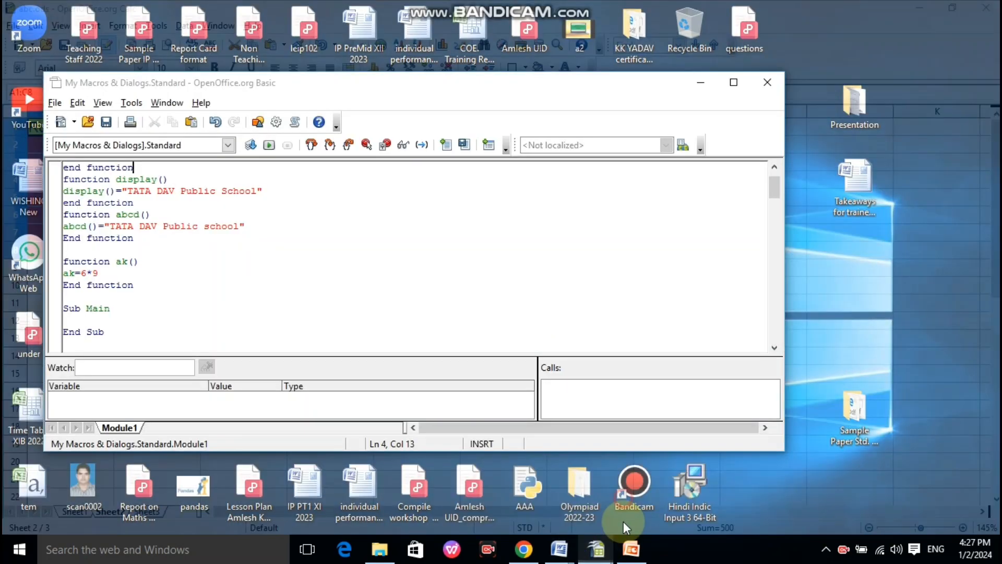
pyautogui.click(623, 522)
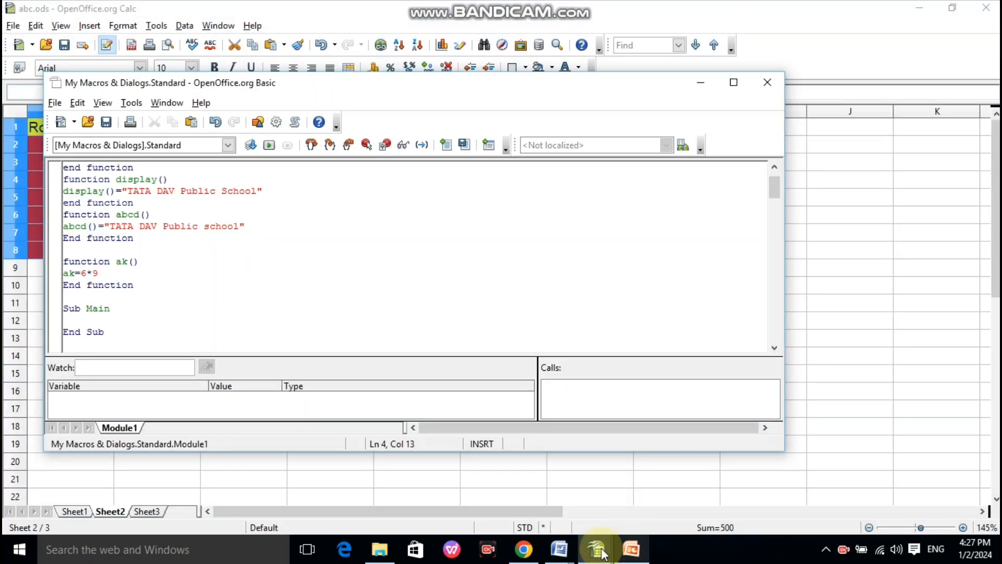
pyautogui.click(561, 549)
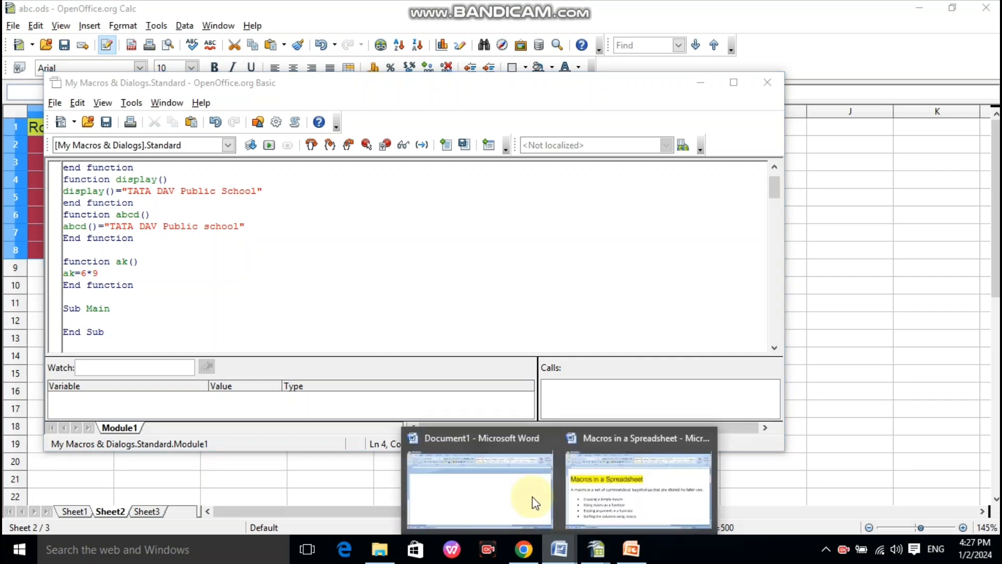
pyautogui.click(584, 488)
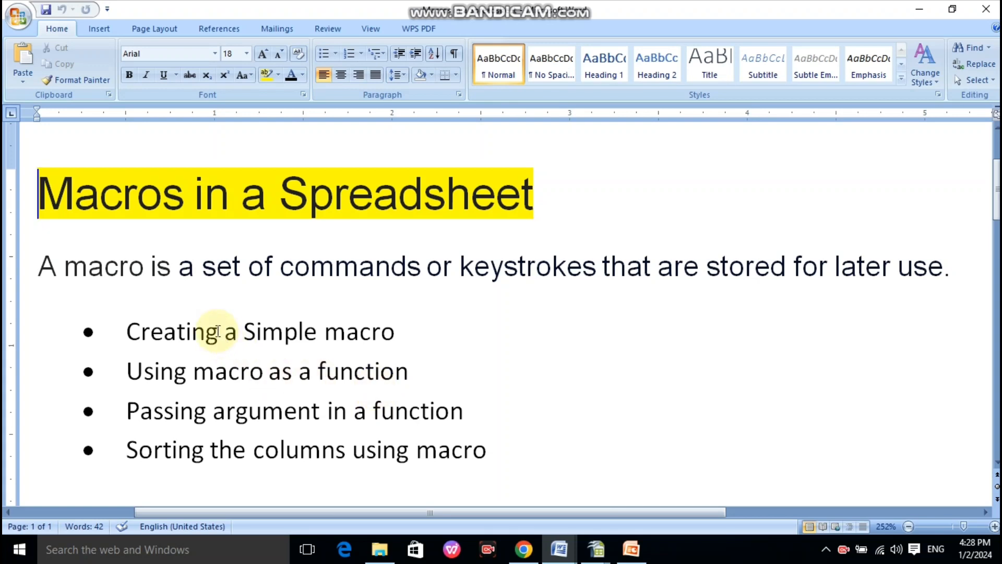
pyautogui.moveTo(126, 332); pyautogui.dragTo(497, 478)
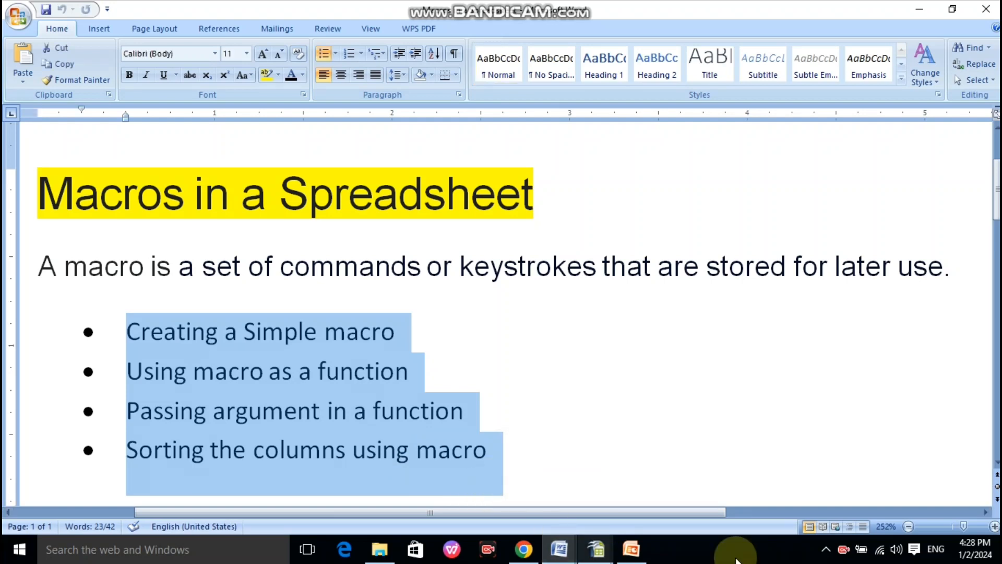
pyautogui.click(826, 549)
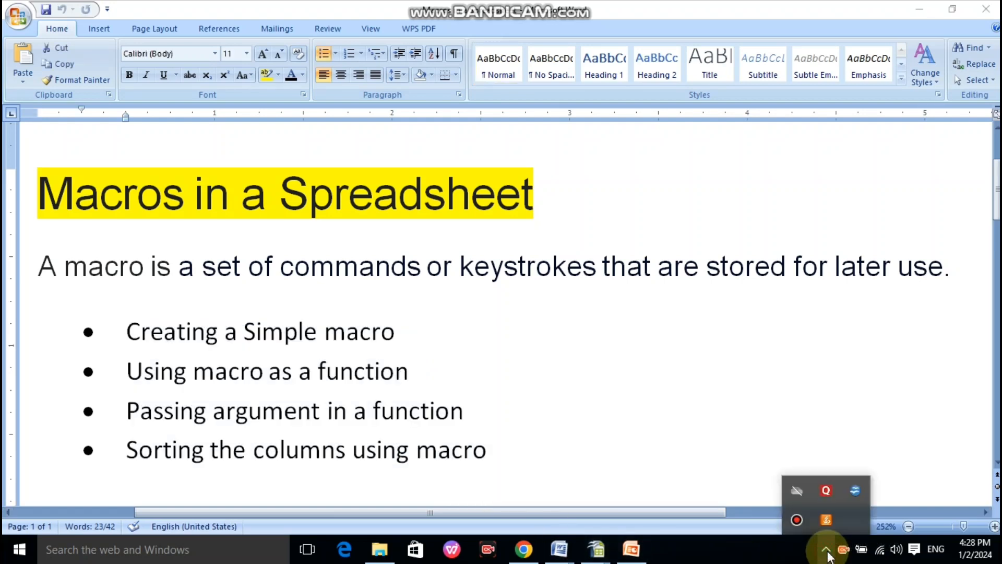
pyautogui.click(799, 522)
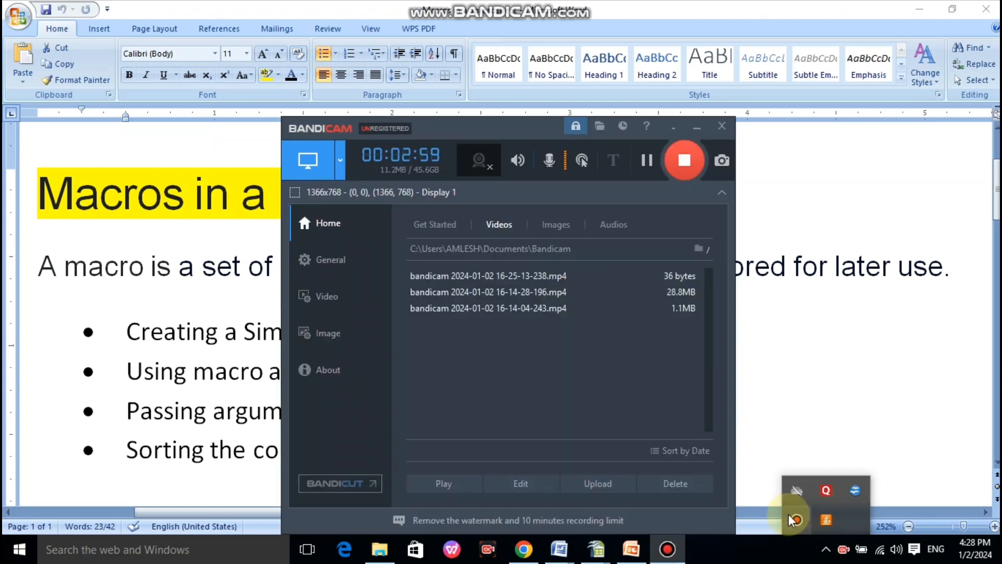